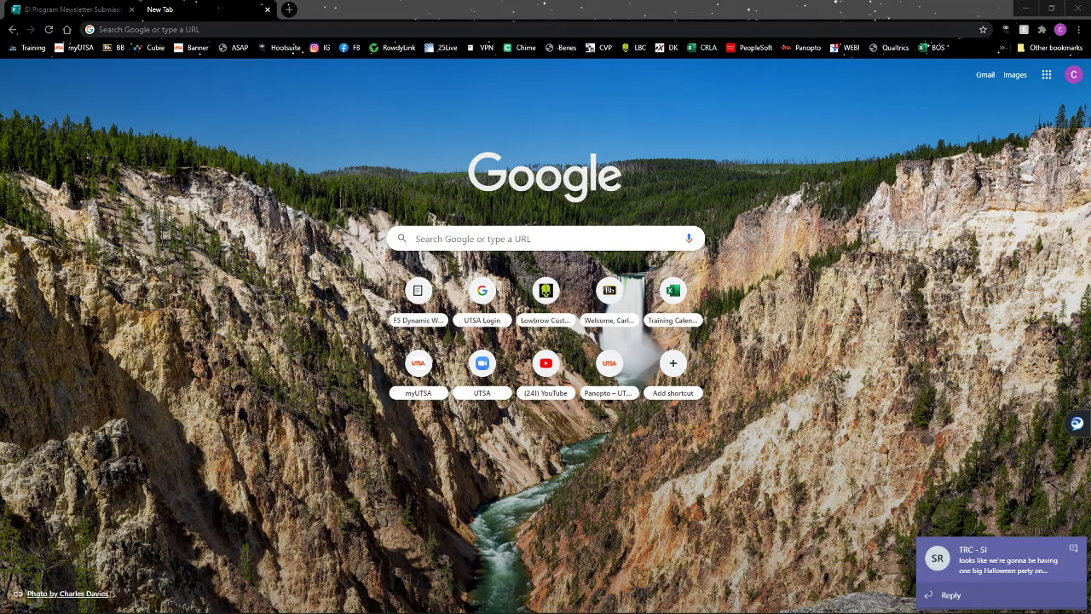
# Dismiss both Teams chat notifications and put the cursor in Chrome's address bar.
pyautogui.click(1073, 548)
pyautogui.click(1073, 549)
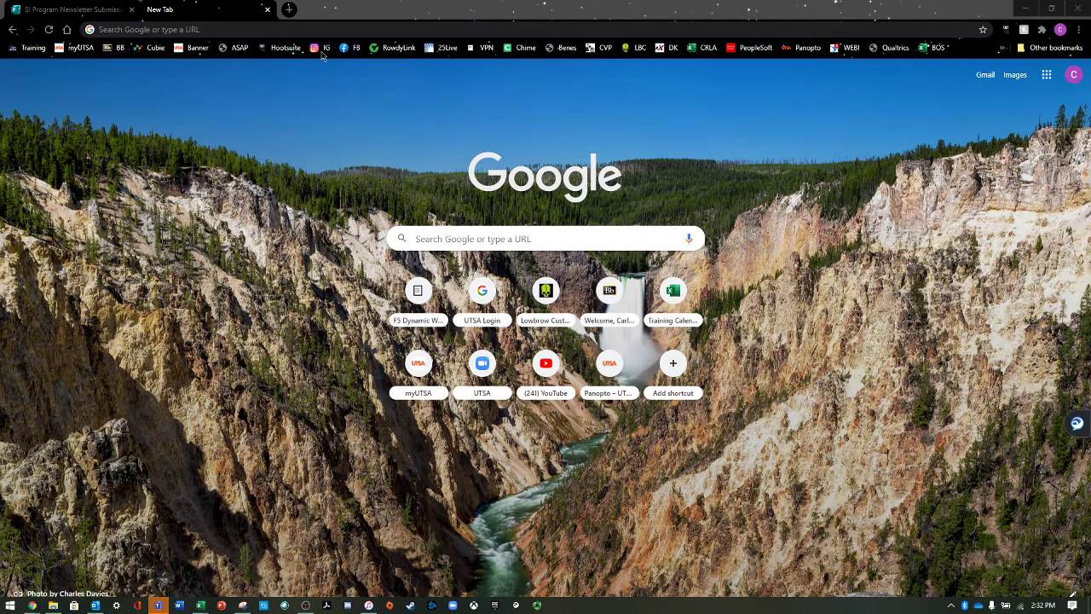
pyautogui.click(293, 30)
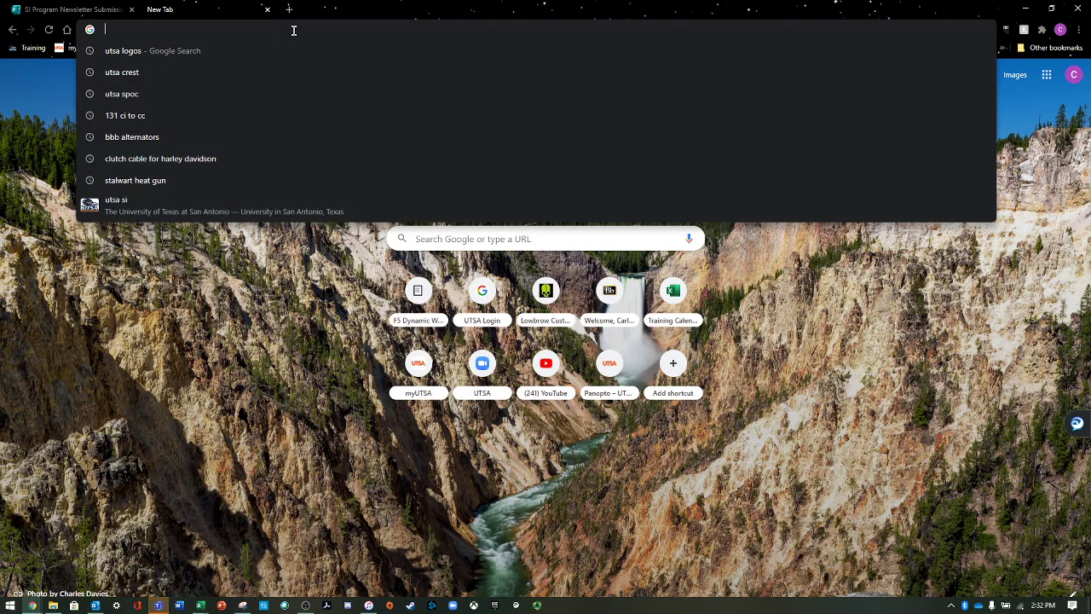
# Load utsa.zoom.us in the new tab.
pyautogui.write('uts')
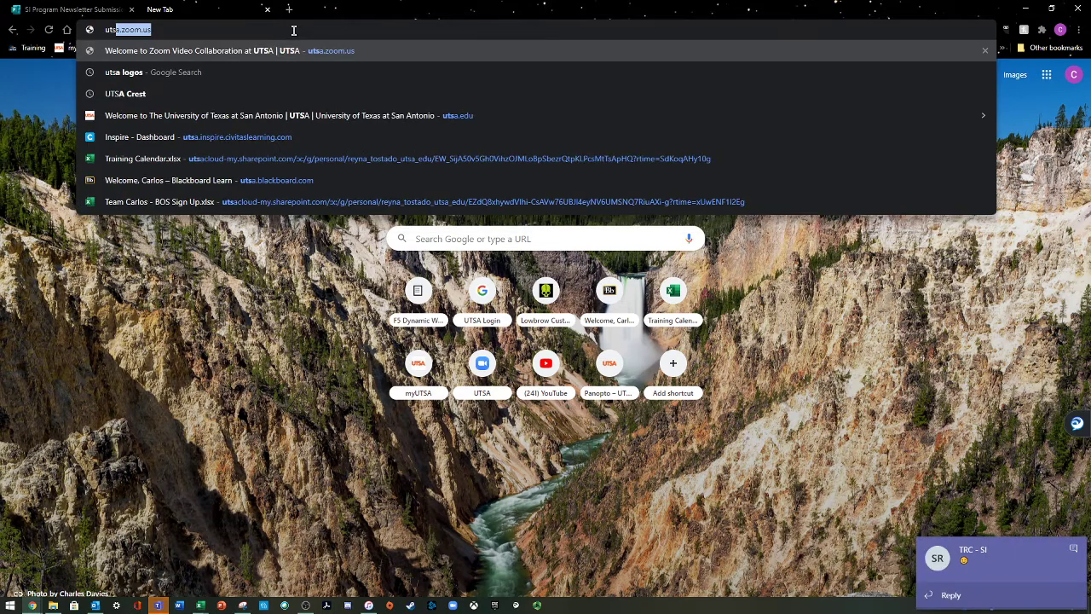
pyautogui.write('a')
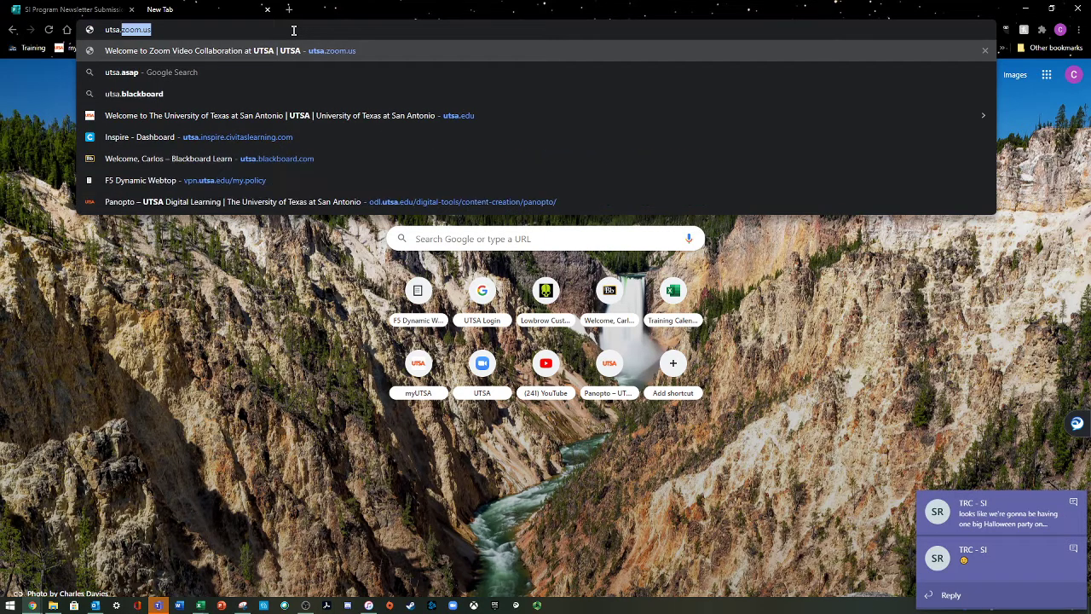
pyautogui.write('.zoom.')
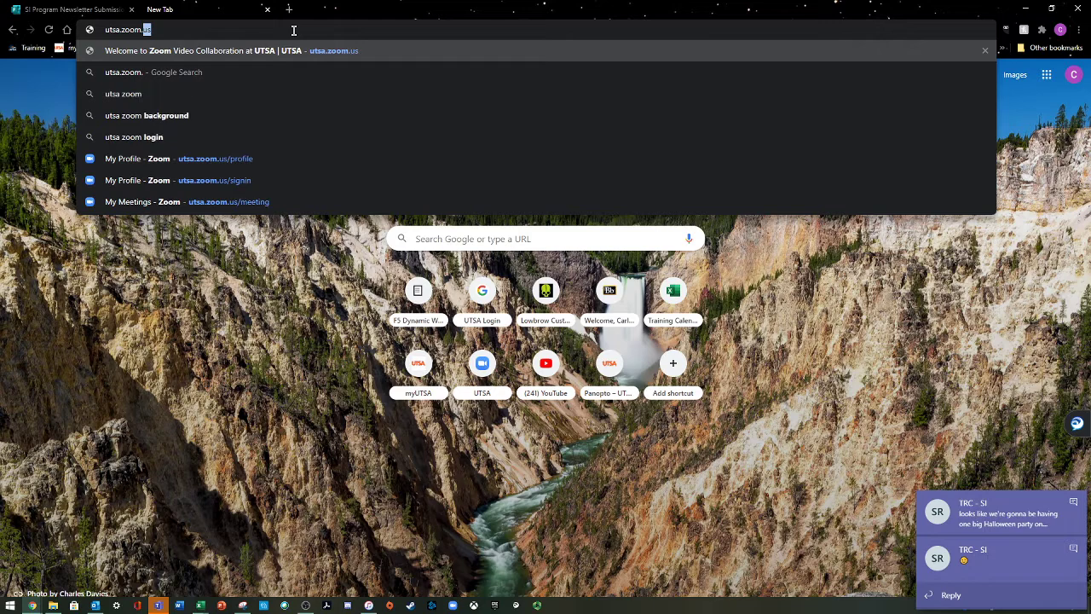
pyautogui.write('u')
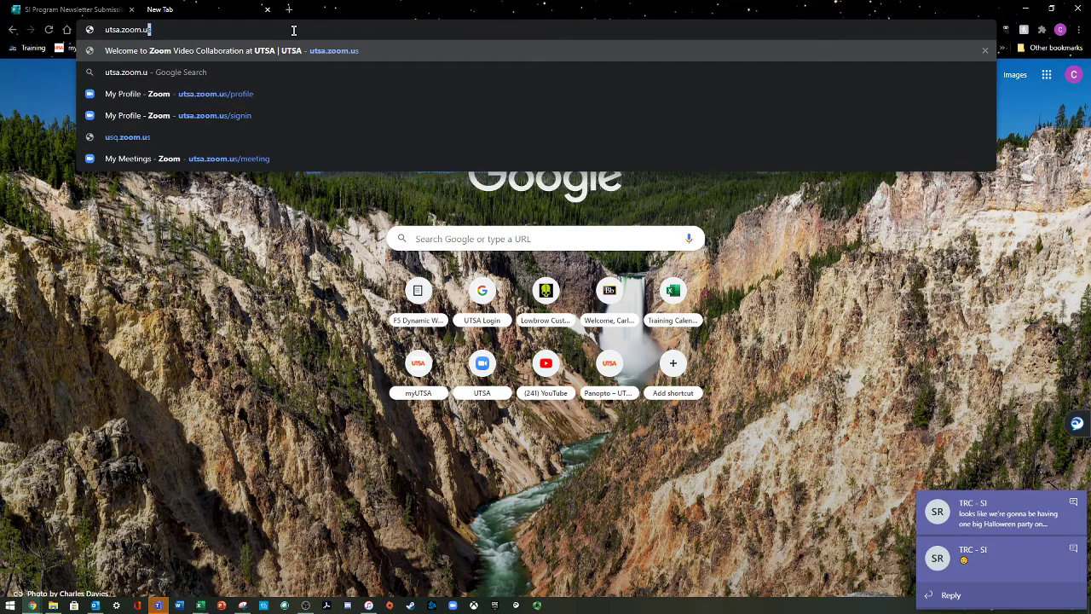
pyautogui.write('s')
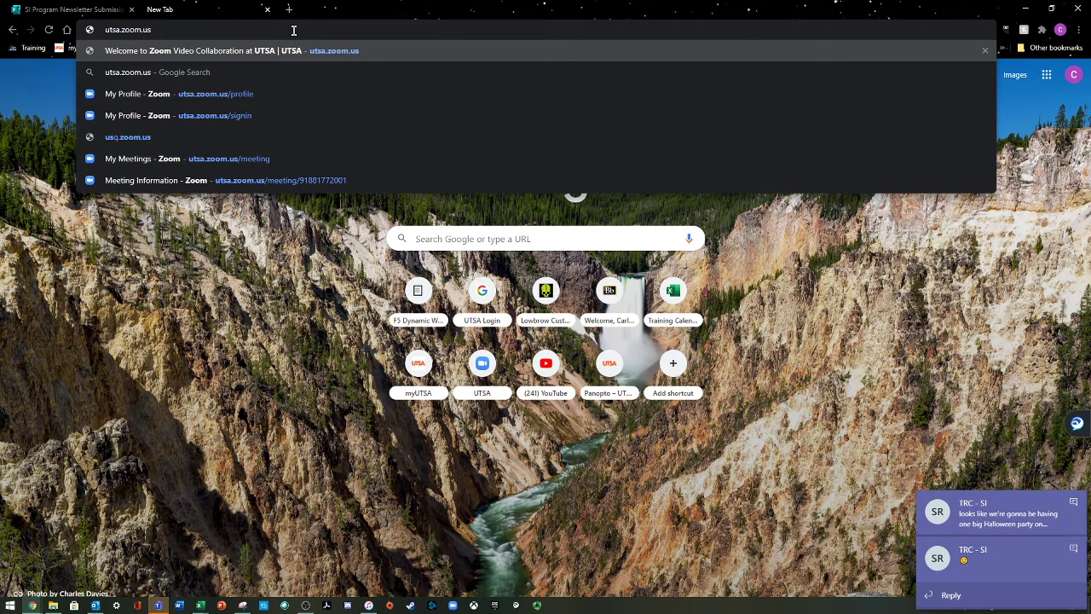
pyautogui.press('Return')
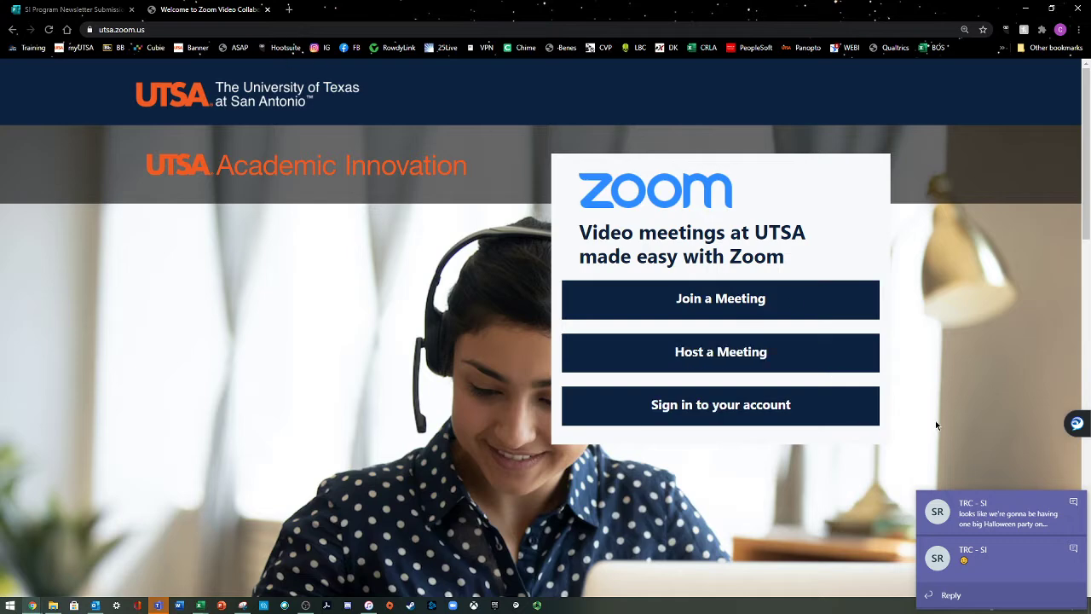
# Clear the chat notifications, sign in to the UTSA Zoom account, and go to Reports.
pyautogui.click(1074, 547)
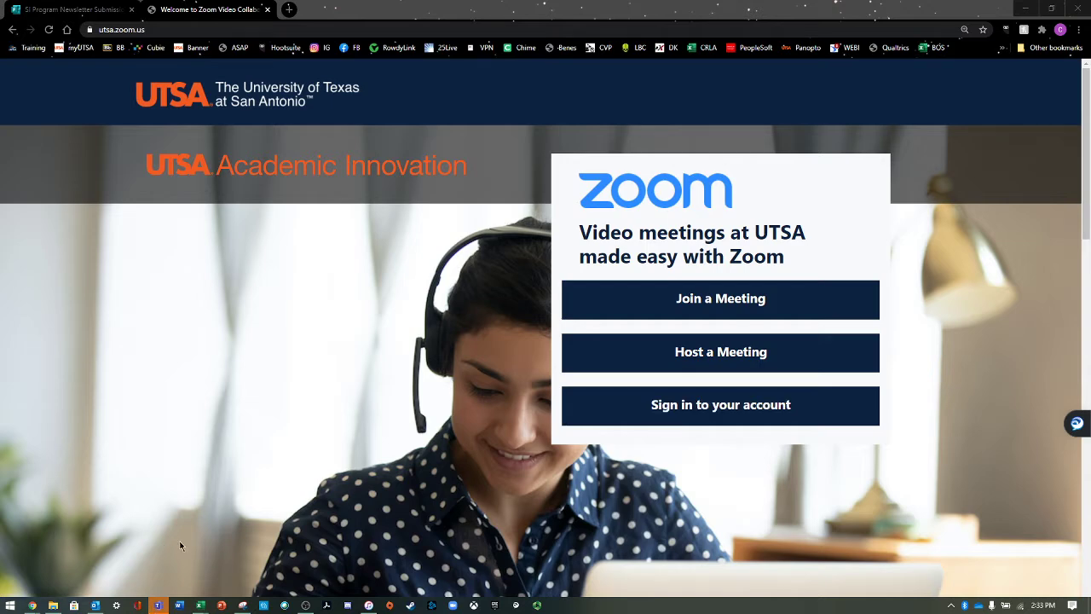
pyautogui.click(227, 475)
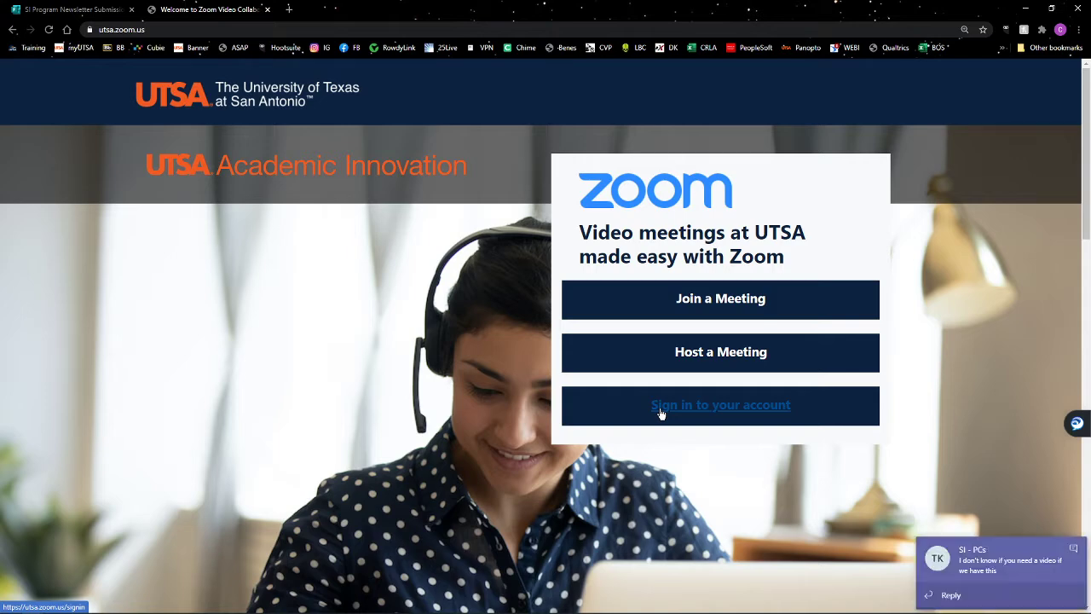
pyautogui.click(1074, 549)
pyautogui.click(745, 417)
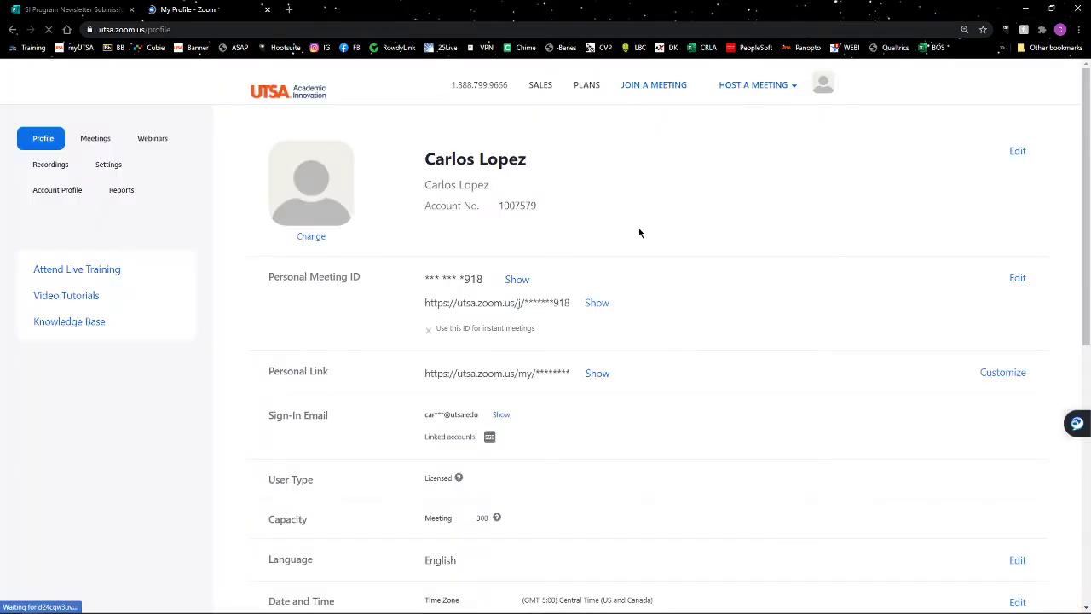
pyautogui.click(122, 191)
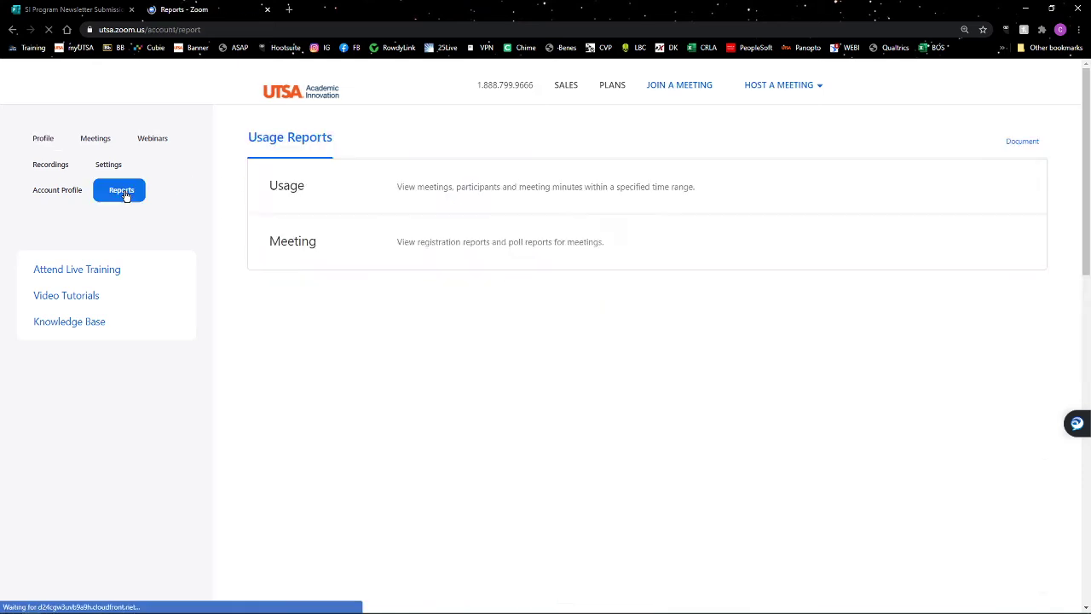
# Run the Usage report for meetings from 08/17/2020 to 08/25/2020.
pyautogui.click(322, 198)
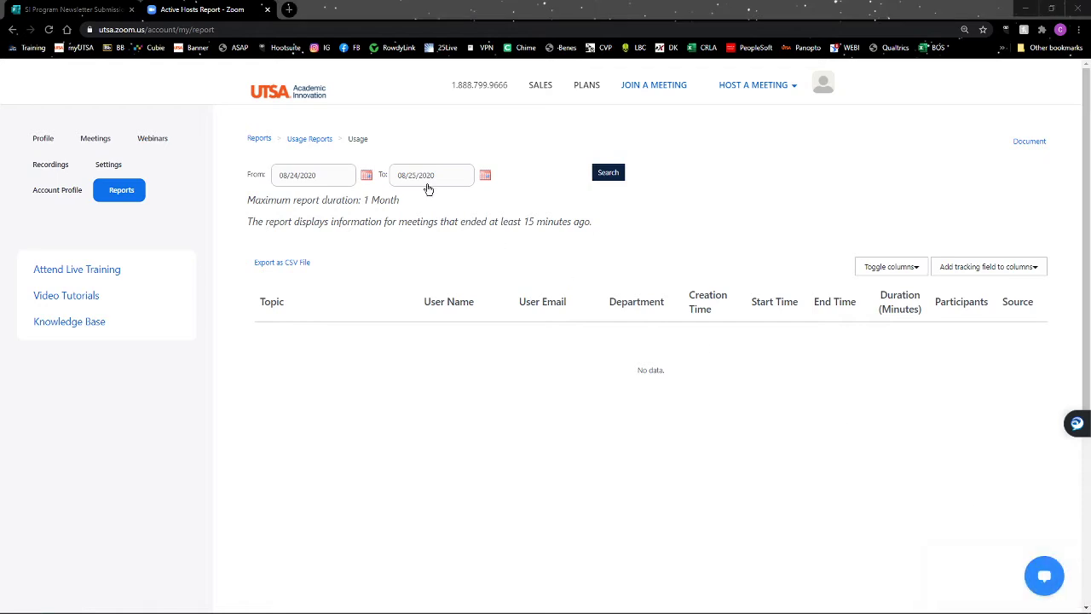
pyautogui.click(364, 176)
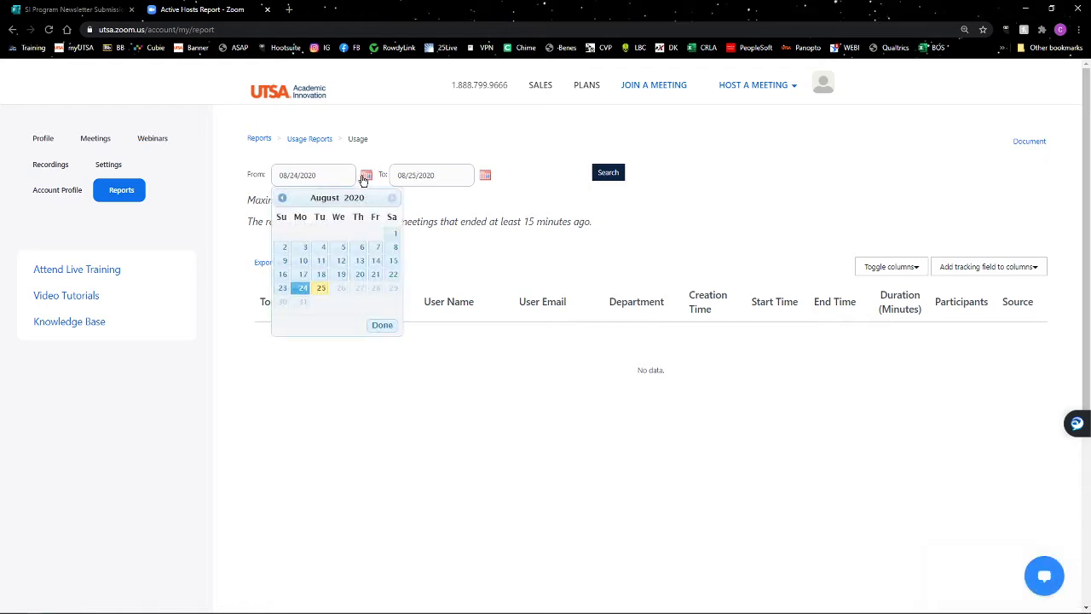
pyautogui.click(297, 276)
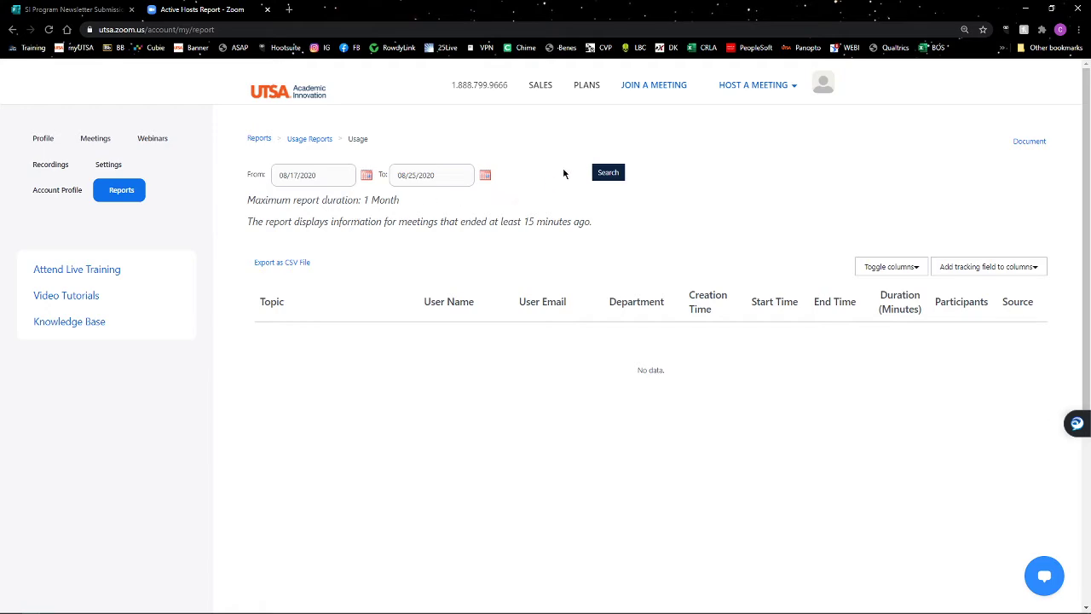
pyautogui.click(610, 174)
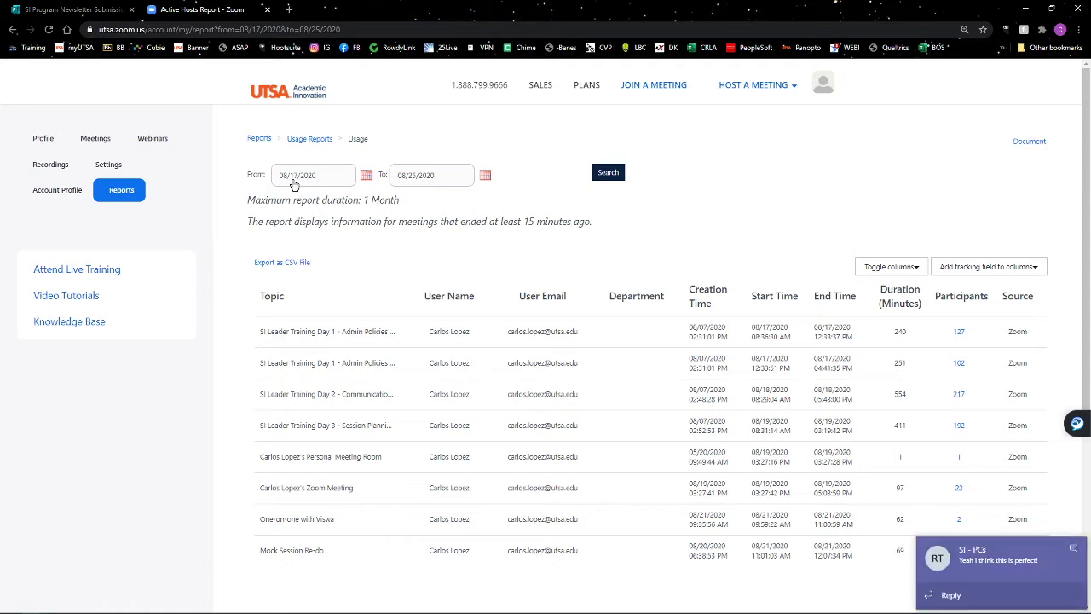
# Dismiss the notification and open the 127-participant SI Leader Training Day 1 attendee list.
pyautogui.click(1073, 548)
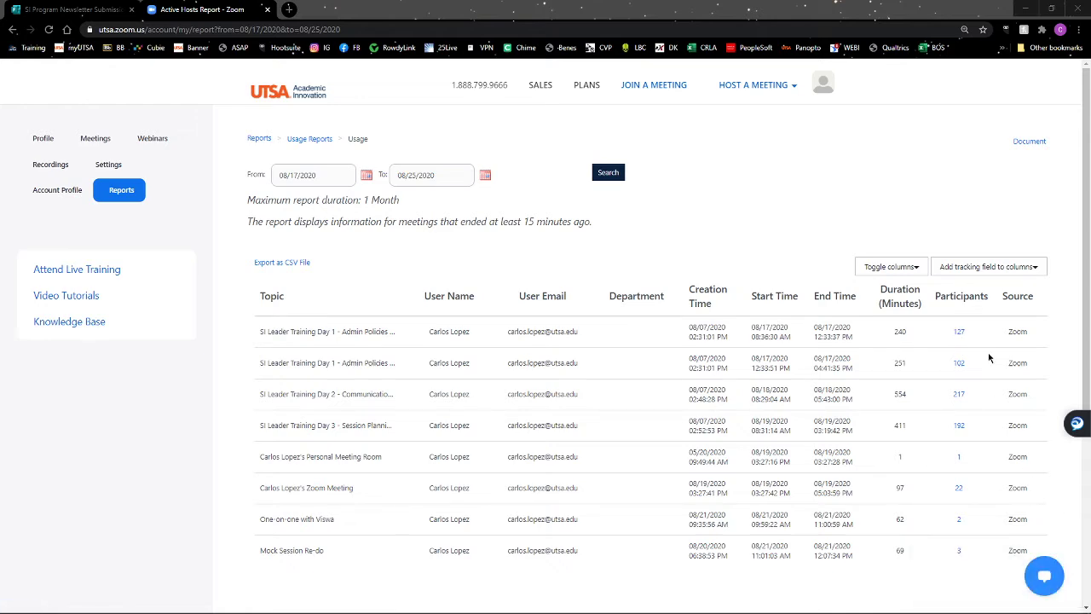
pyautogui.click(960, 333)
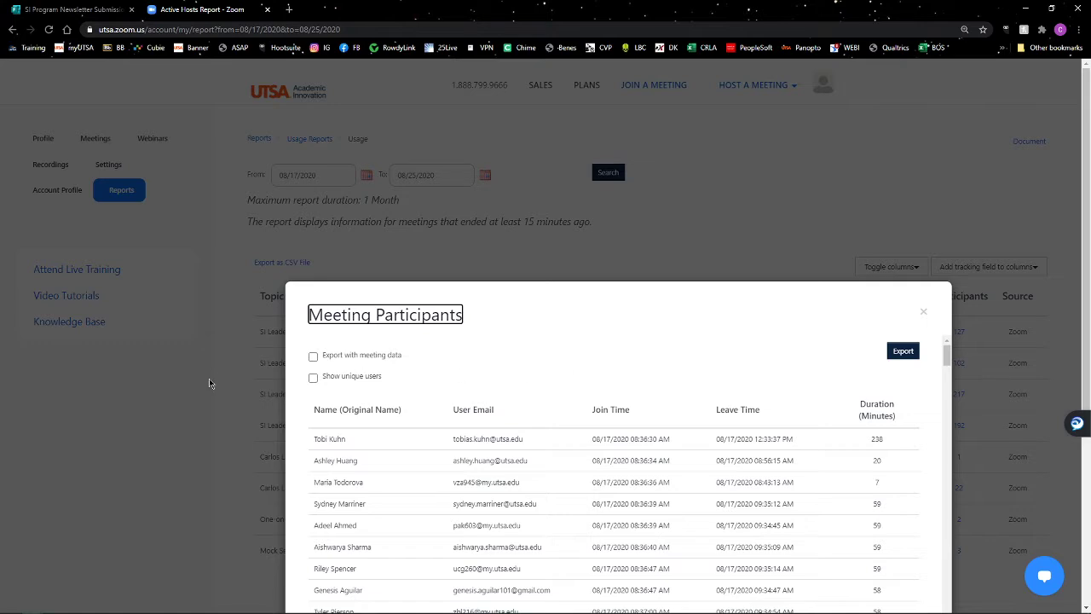
# Export the participant list with 'Show unique users' on as CSV and open its download.
pyautogui.scroll(-2, 211, 382)
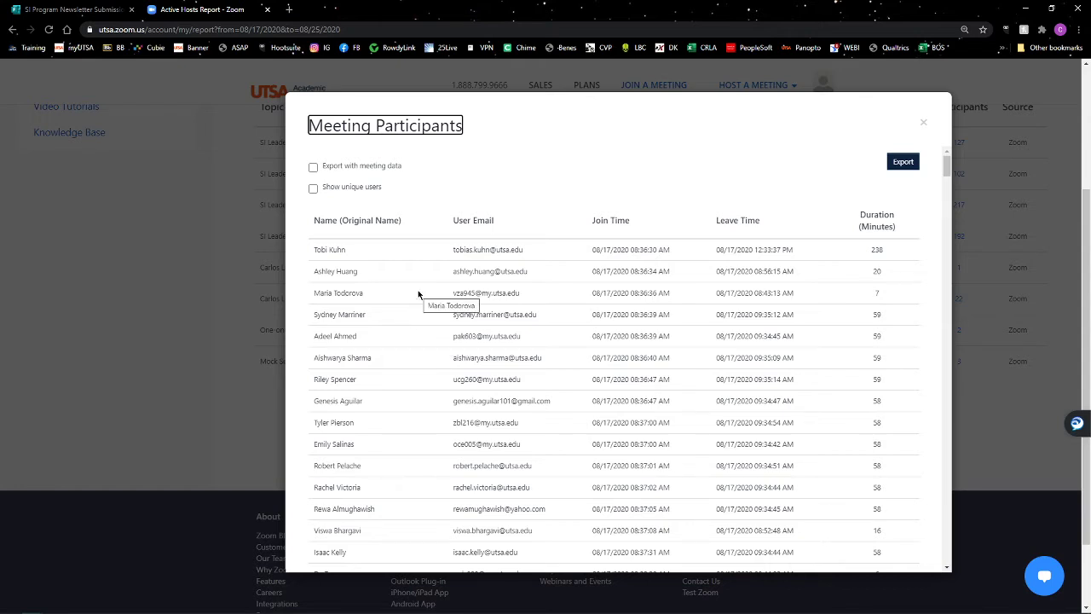
pyautogui.click(313, 188)
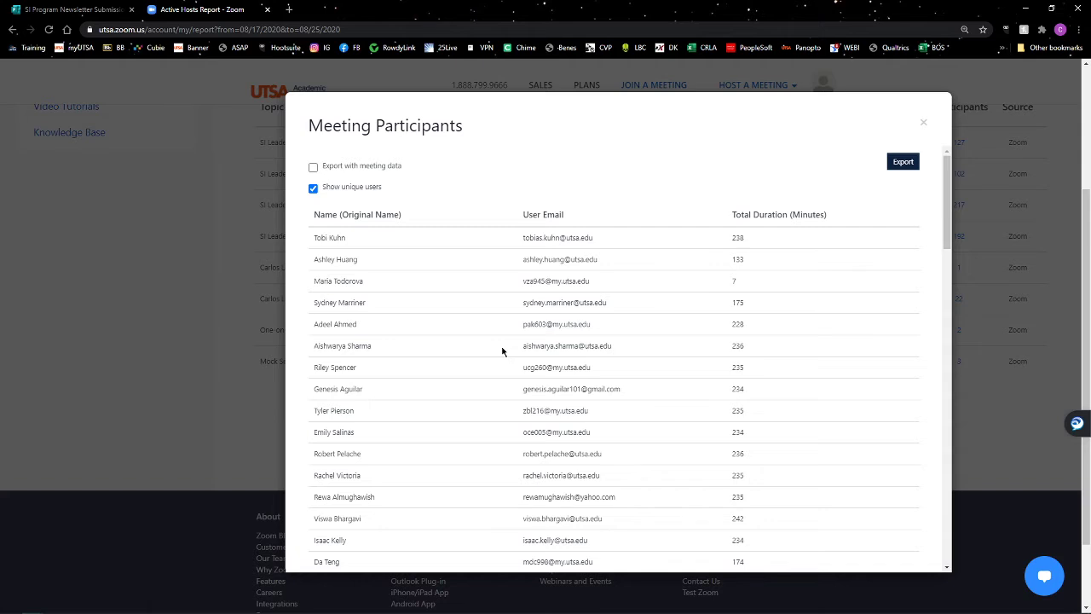
pyautogui.click(902, 163)
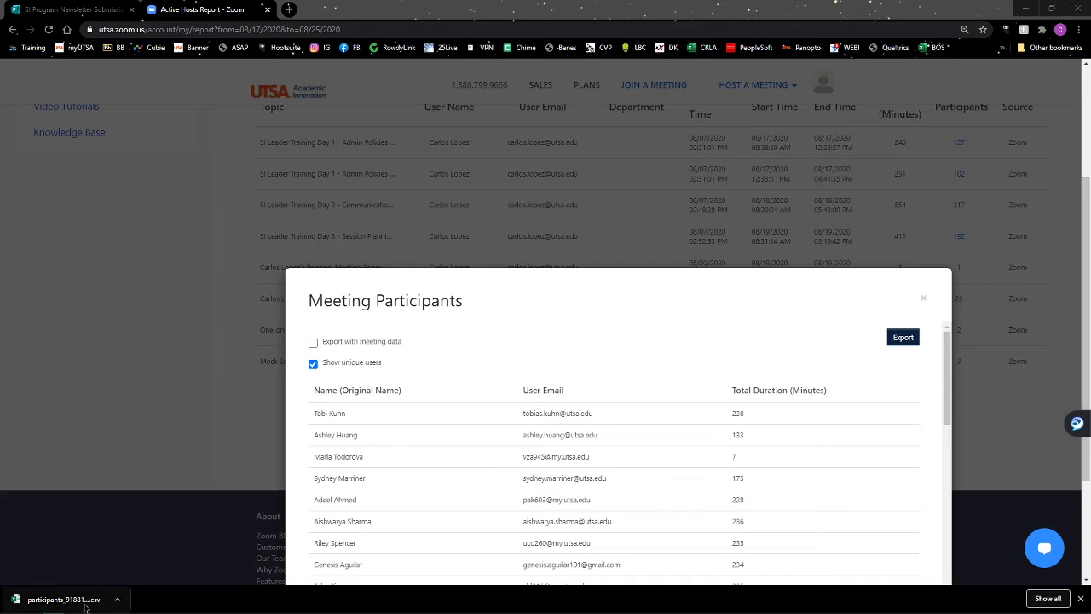
pyautogui.click(1080, 598)
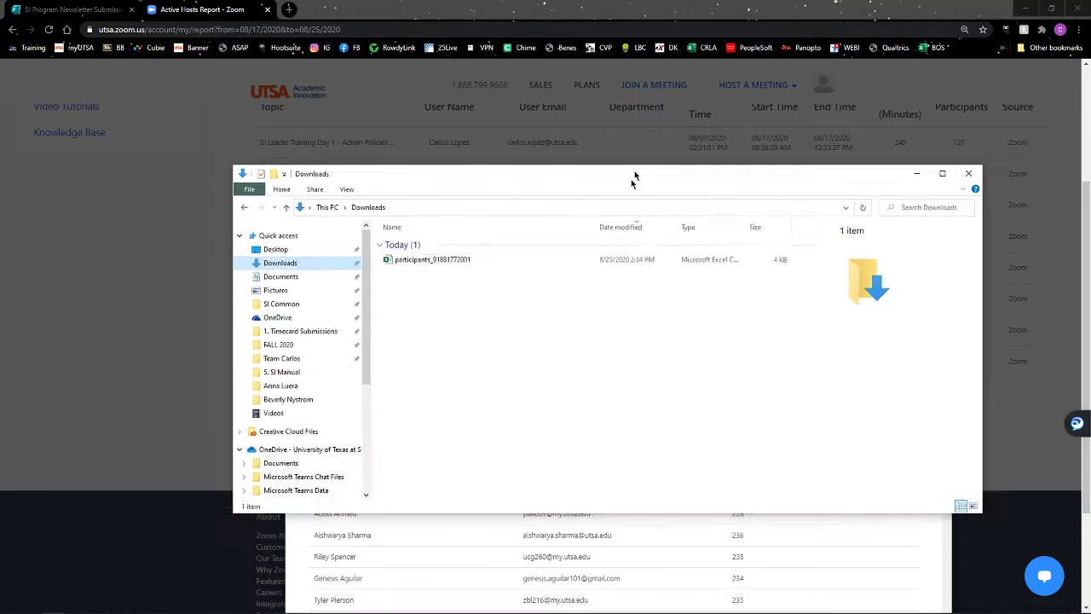
pyautogui.moveTo(633, 177); pyautogui.dragTo(572, 121)
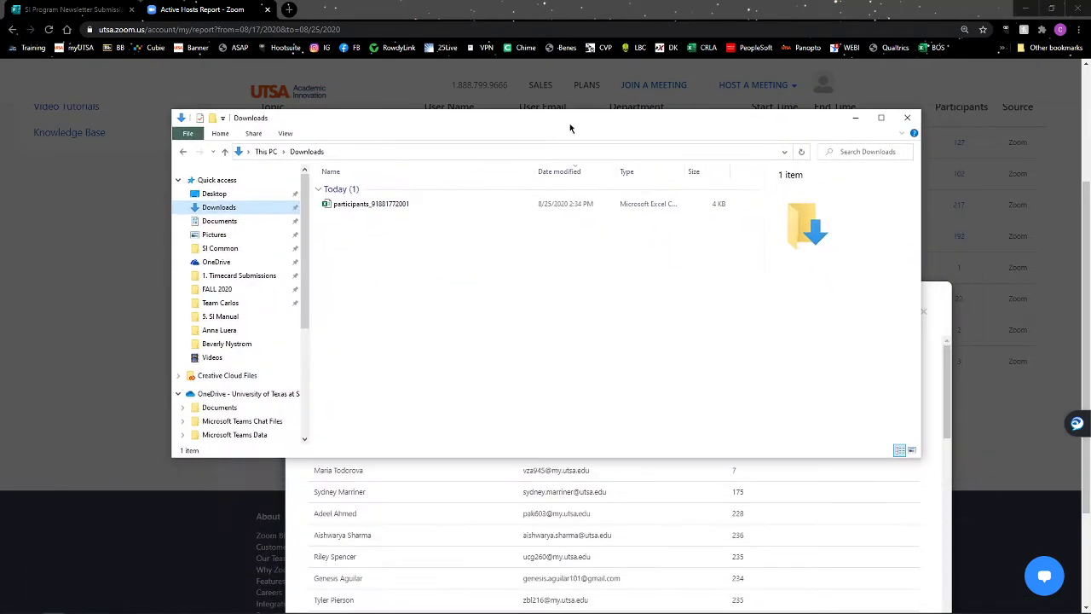
pyautogui.click(375, 211)
pyautogui.click(361, 205)
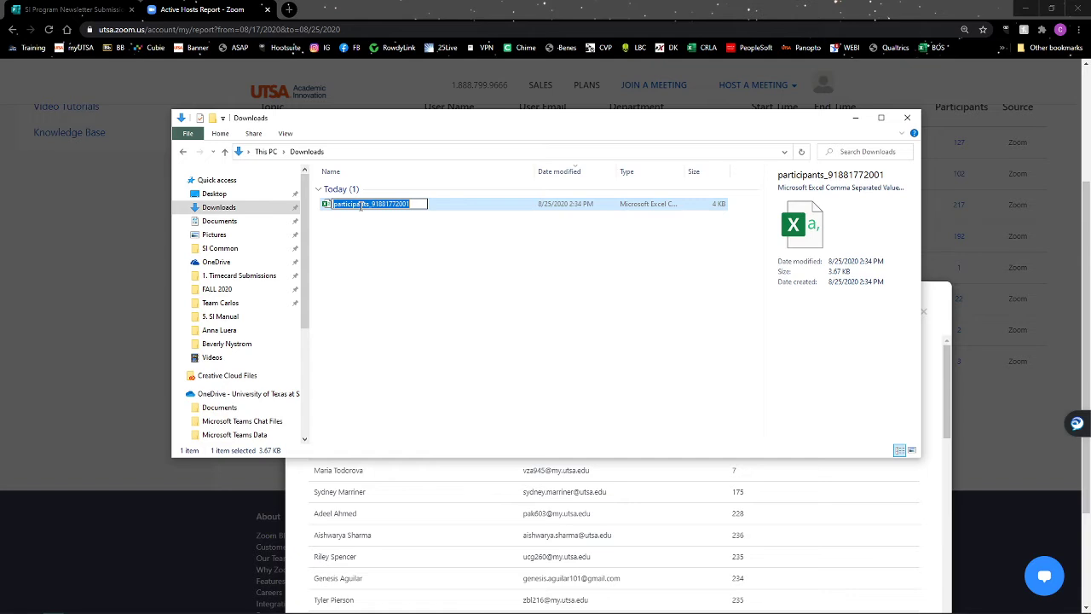
# Rename the CSV to 'PHI 3223.01 8-17 10am' followed by the leader's name.
pyautogui.write('PHI')
pyautogui.write('3223.01 817')
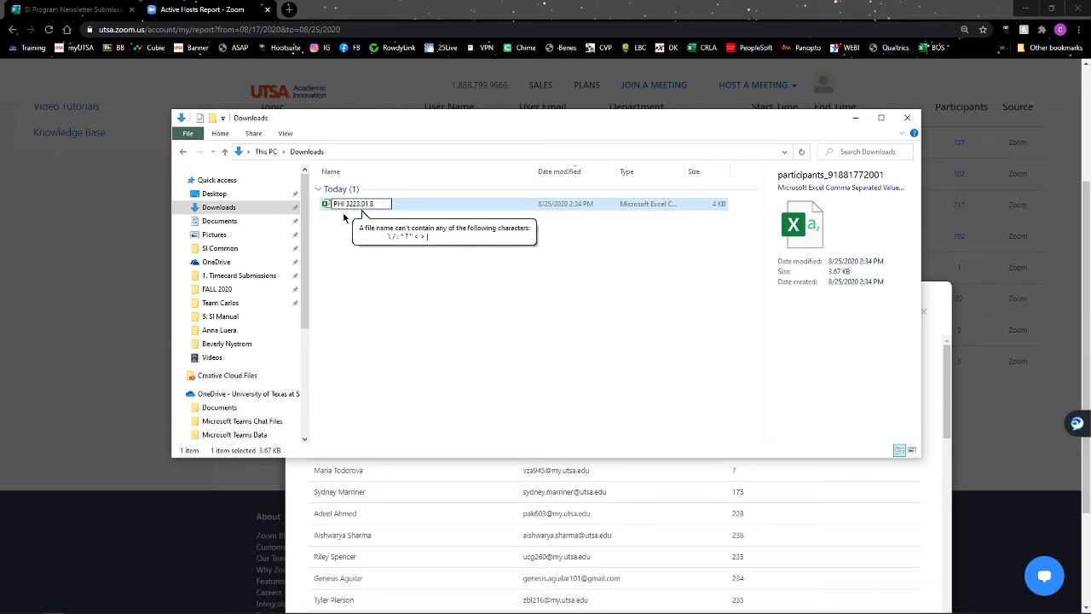
pyautogui.press('BackSpace')
pyautogui.press('BackSpace')
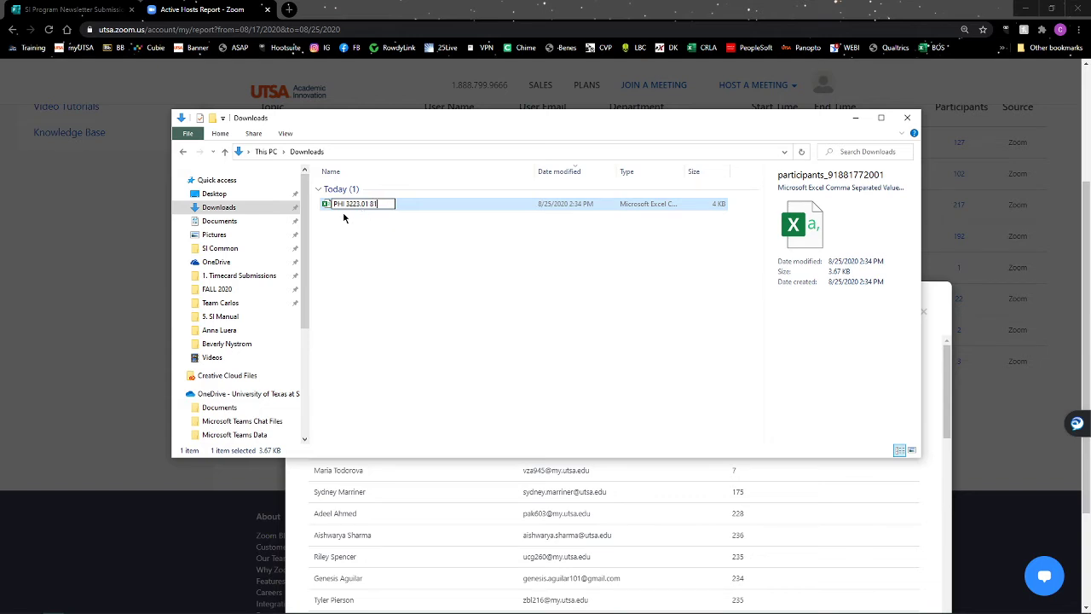
pyautogui.write('-17 10am')
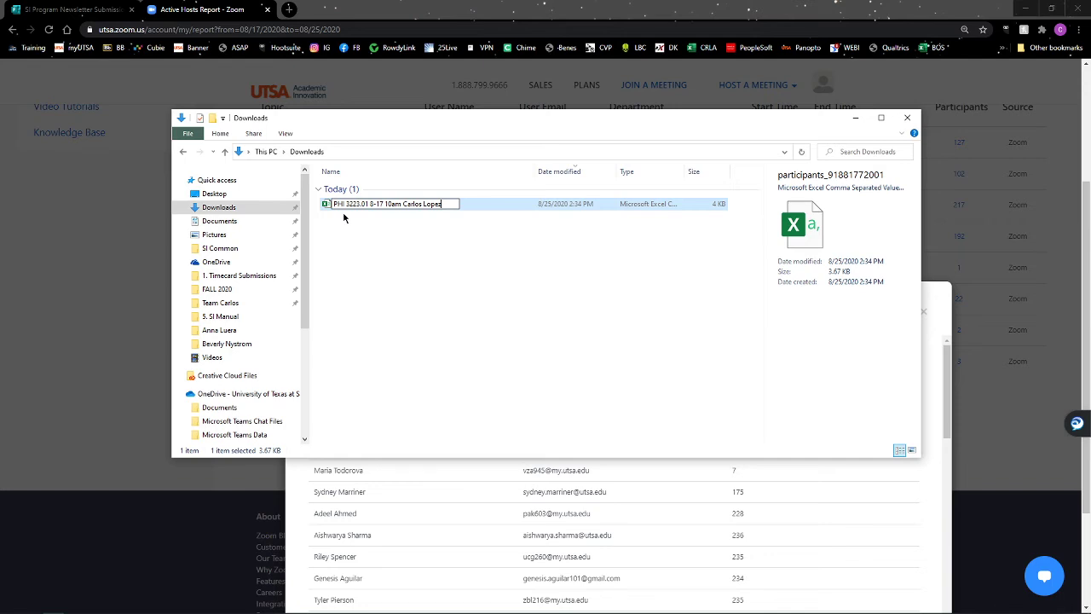
pyautogui.click(345, 218)
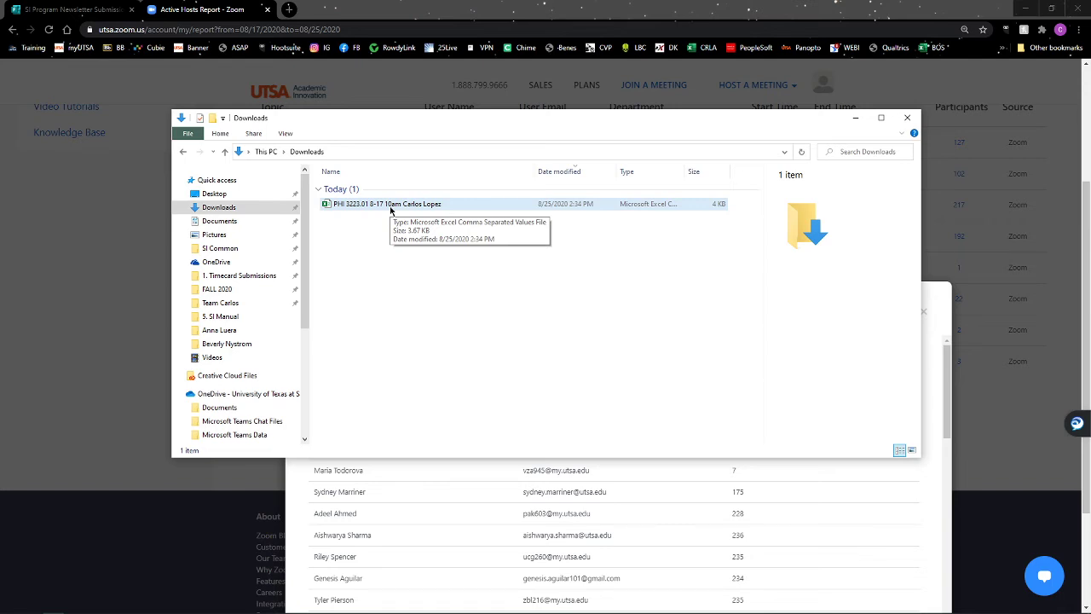
# Append an '(SDM)' suffix to the end of the report's file name.
pyautogui.click(390, 208)
pyautogui.click(405, 204)
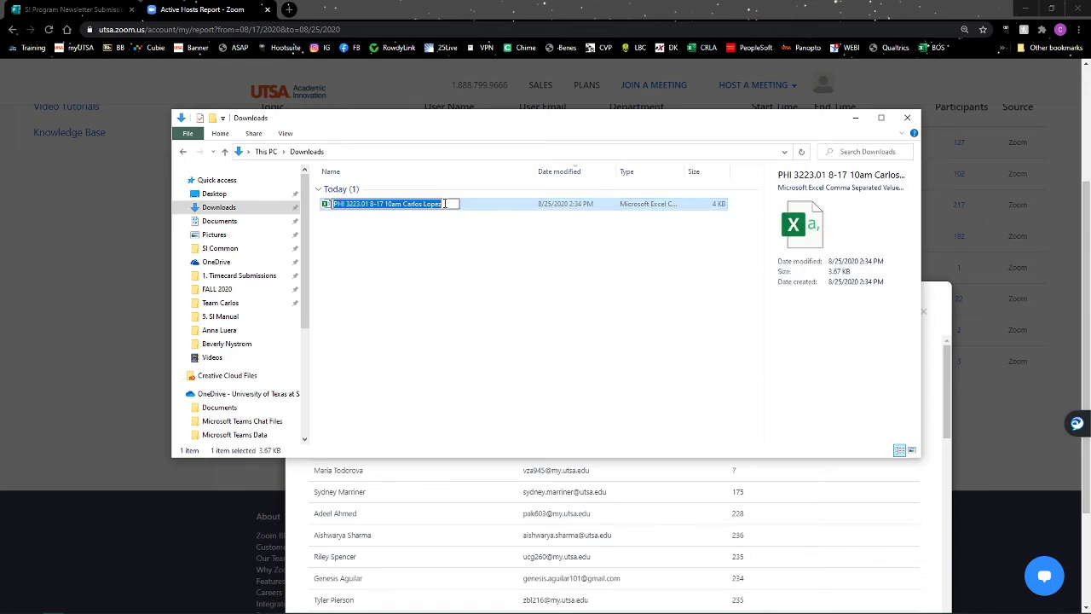
pyautogui.click(445, 204)
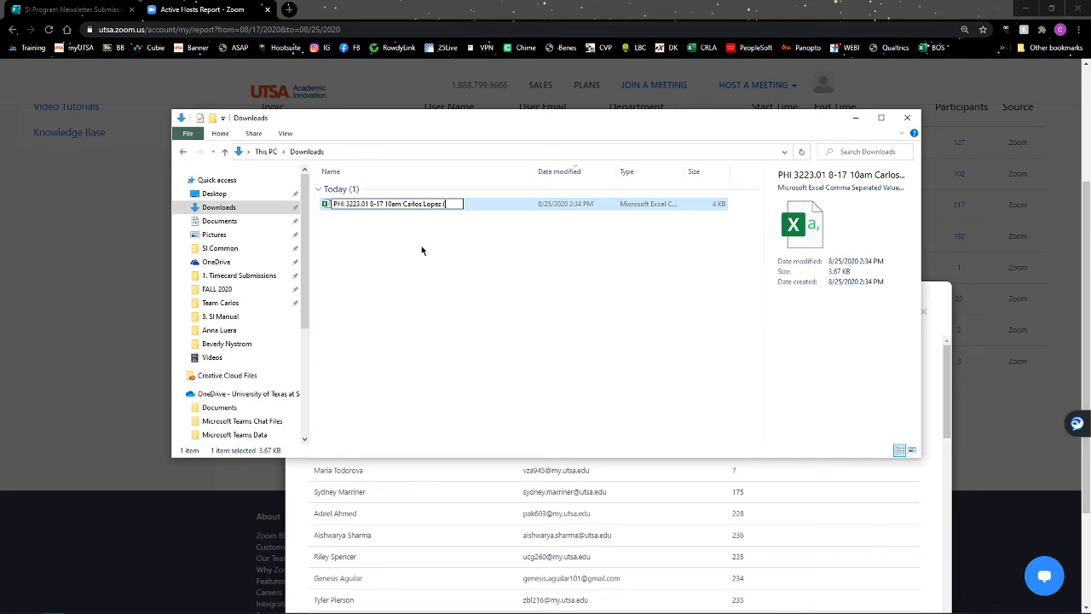
pyautogui.write('SDM)')
pyautogui.click(446, 242)
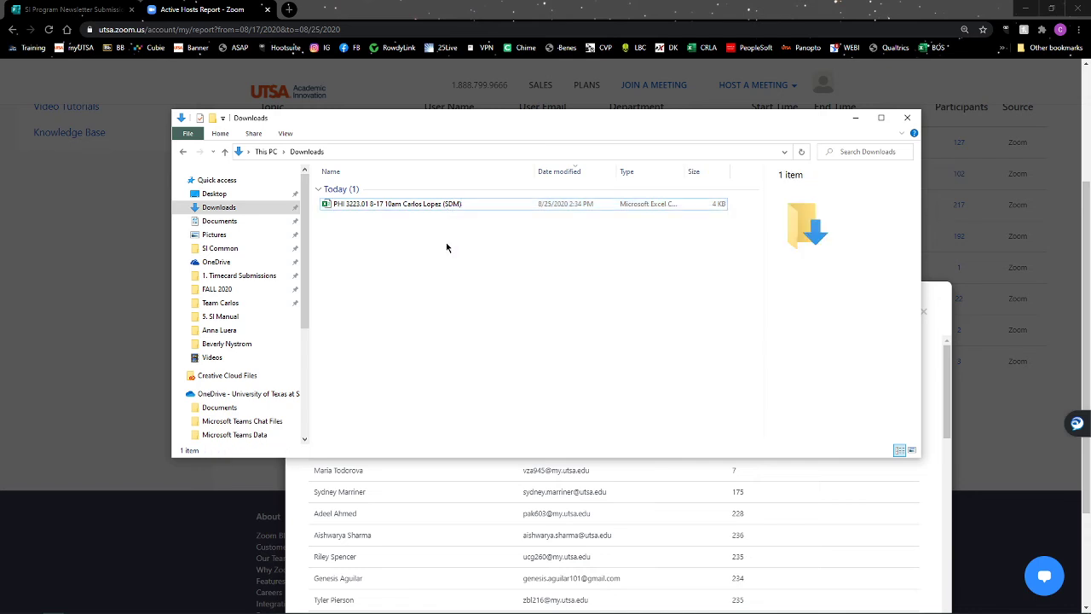
# Remove the (SDM) suffix so the name ends with the leader's name.
pyautogui.click(450, 205)
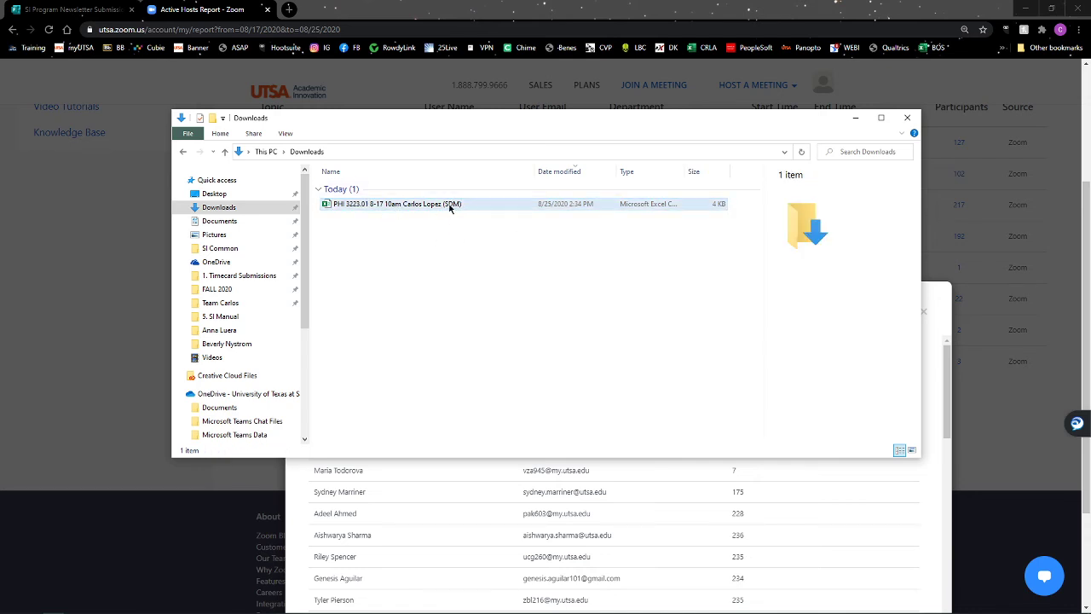
pyautogui.click(450, 205)
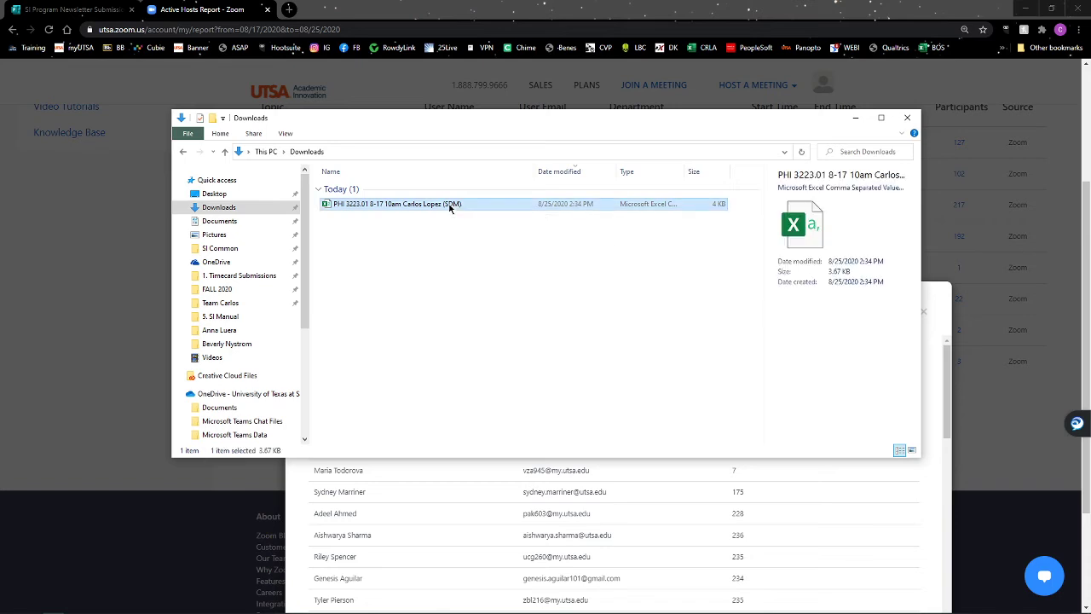
pyautogui.click(450, 206)
pyautogui.click(466, 203)
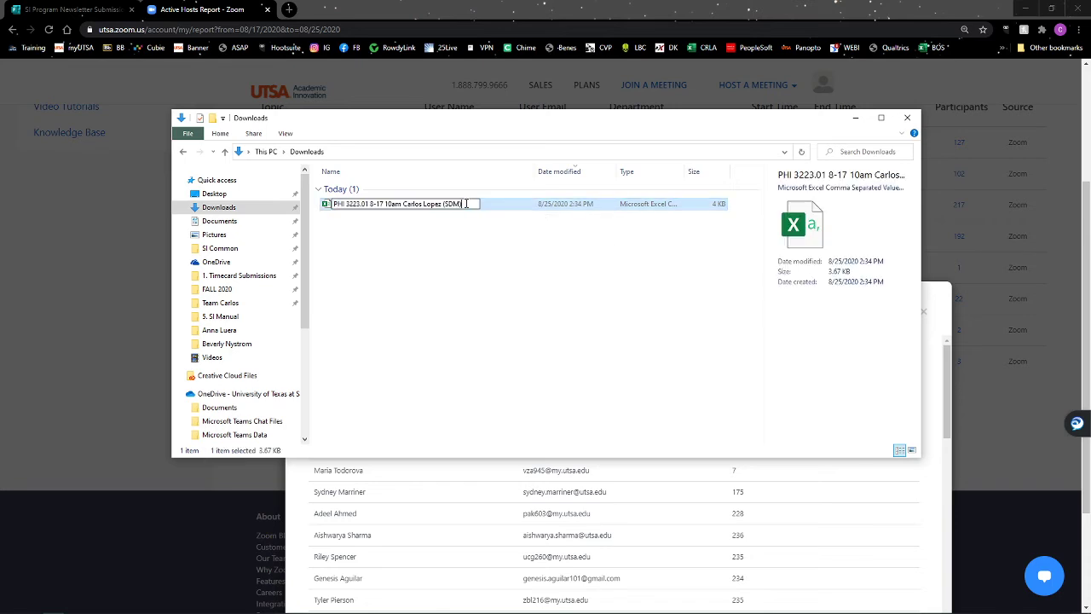
pyautogui.press('BackSpace')
pyautogui.press('BackSpace')
pyautogui.press('BackSpace')
pyautogui.press('BackSpace')
pyautogui.press('BackSpace')
pyautogui.press('BackSpace')
pyautogui.press('Return')
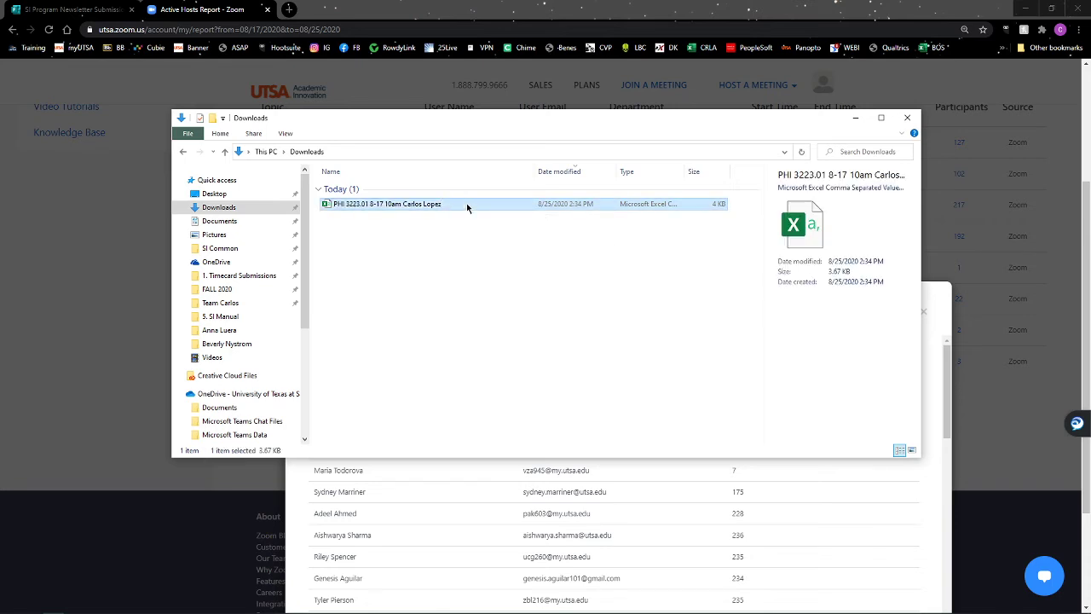
pyautogui.click(429, 246)
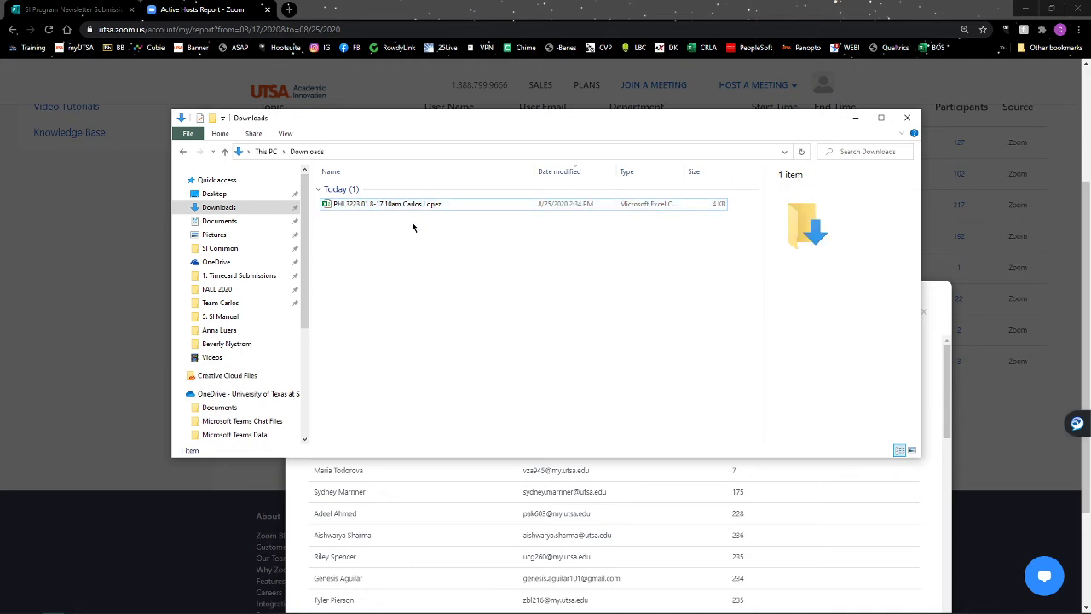
pyautogui.click(400, 206)
# Place Downloads at the upper left with the Teams General channel Files beside it.
pyautogui.click(384, 237)
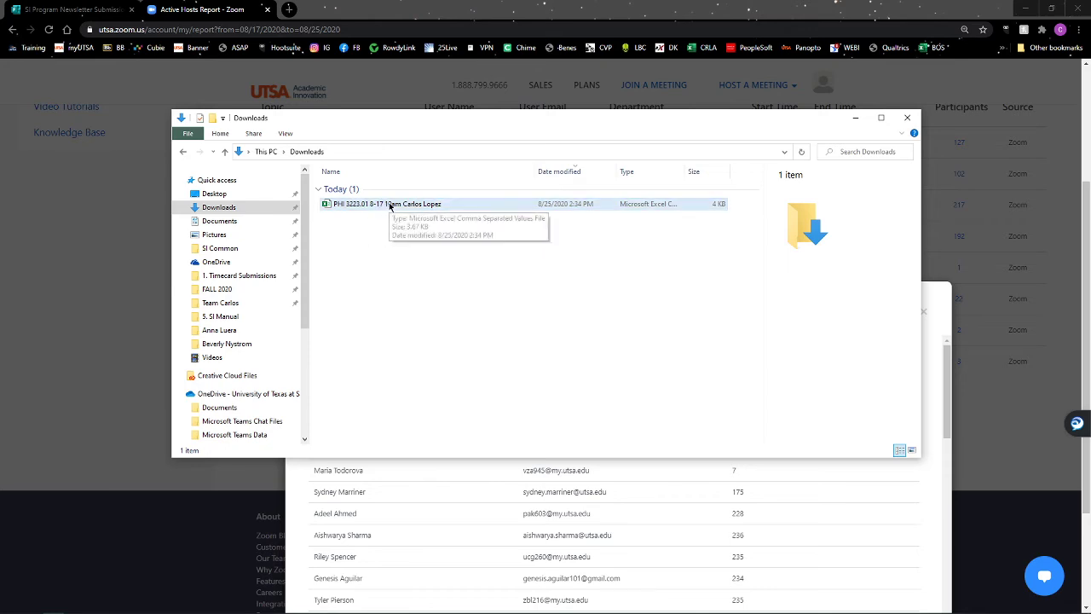
pyautogui.moveTo(619, 123); pyautogui.dragTo(453, 17)
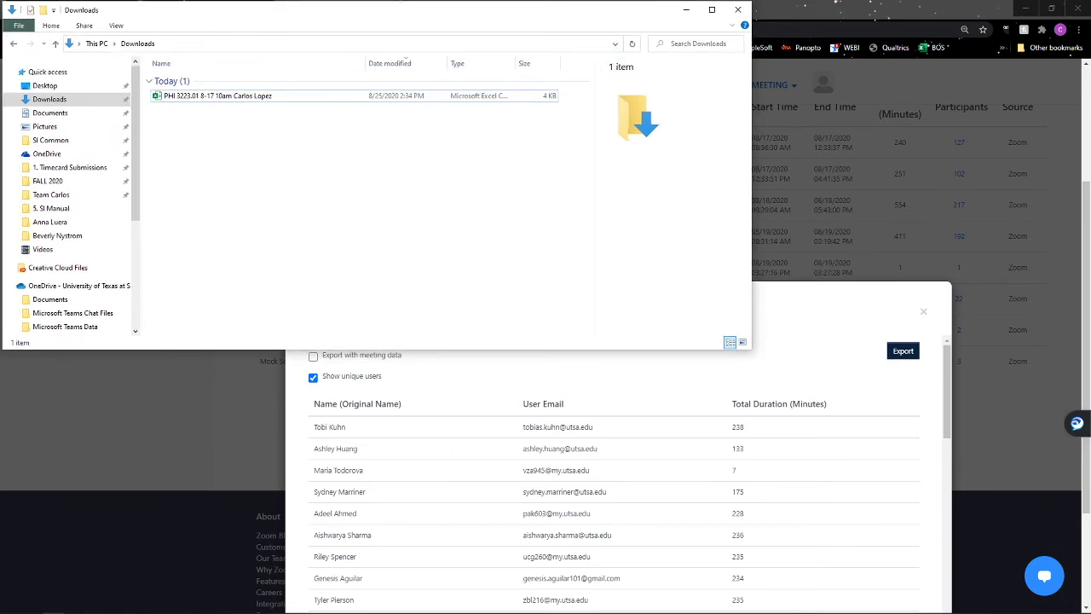
pyautogui.moveTo(1090, 145); pyautogui.dragTo(781, 90)
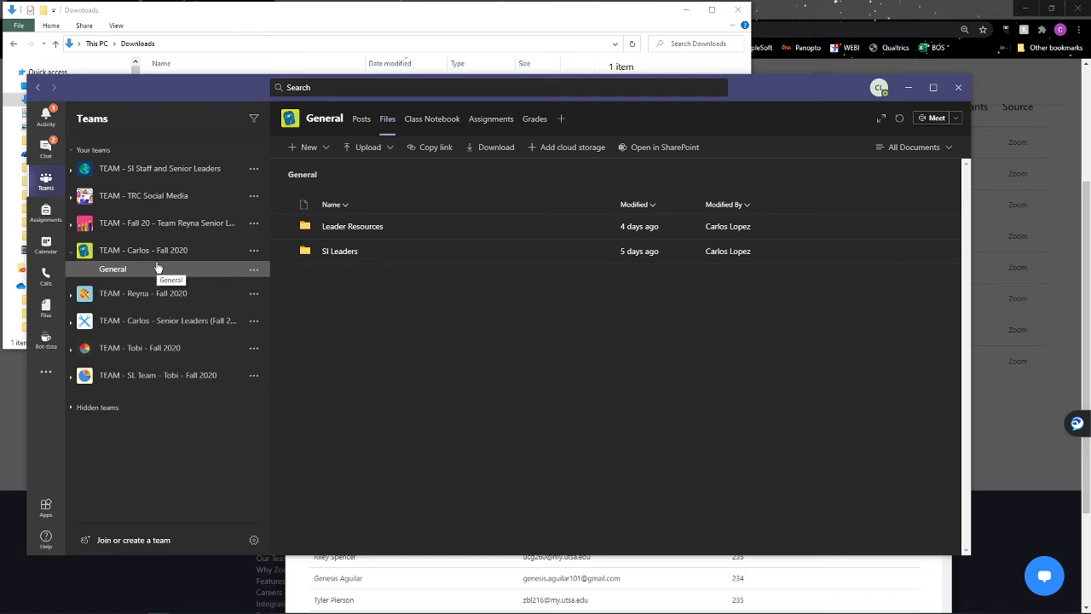
# Browse SI Leaders > the leader's folder > Sign-in Sheets, then bring Downloads forward.
pyautogui.click(338, 253)
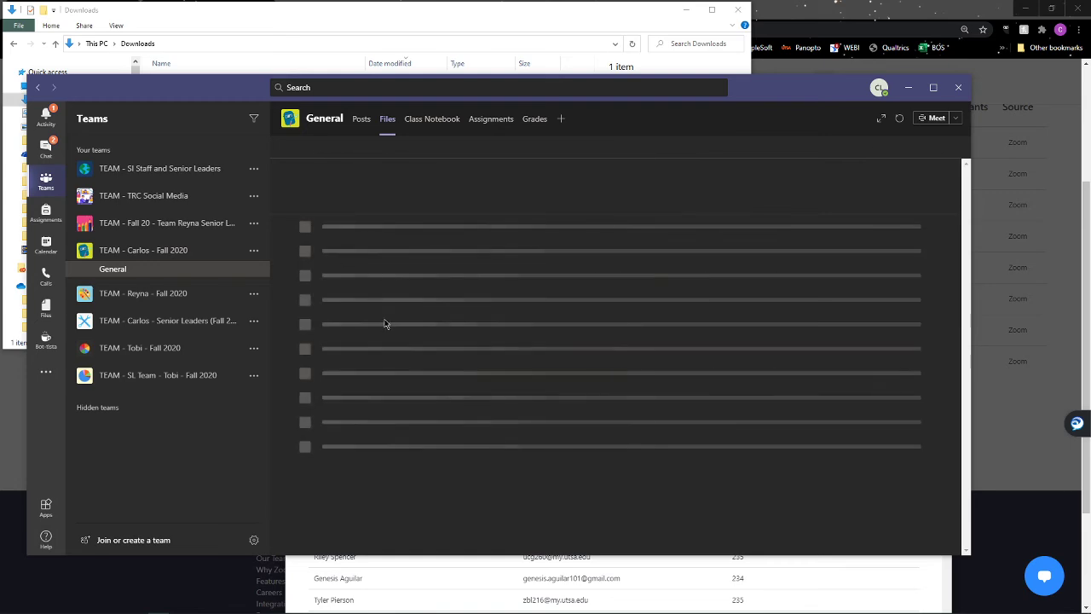
pyautogui.scroll(-3, 335, 484)
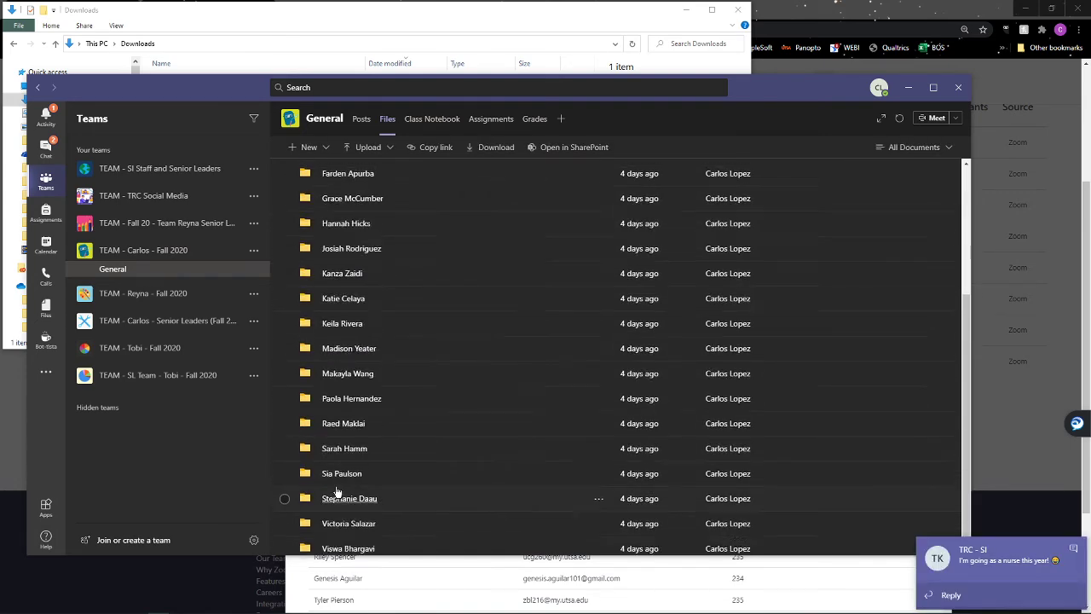
pyautogui.scroll(3, 336, 492)
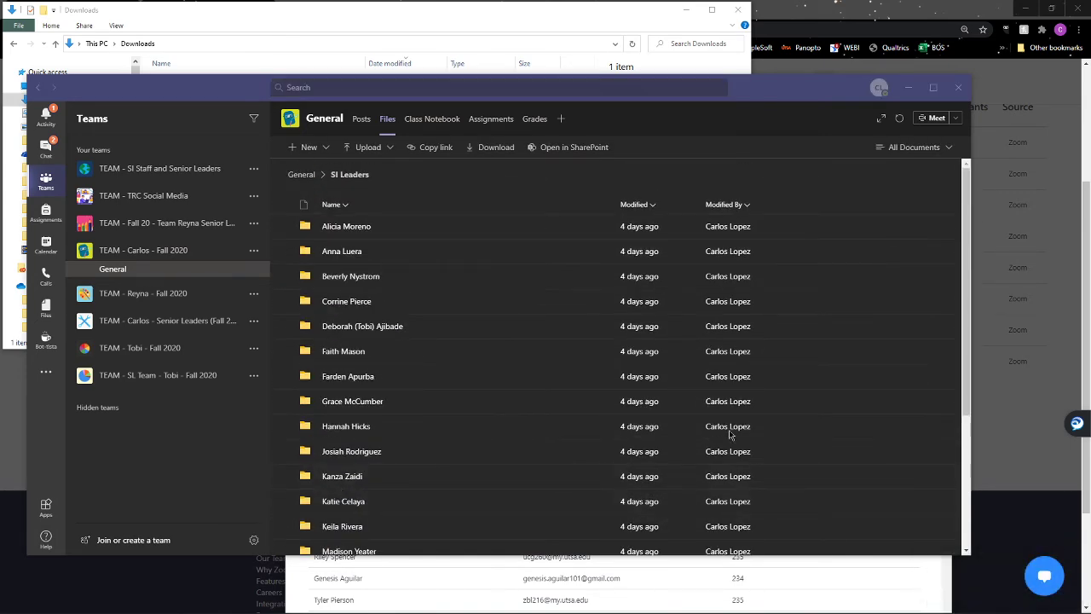
pyautogui.click(345, 229)
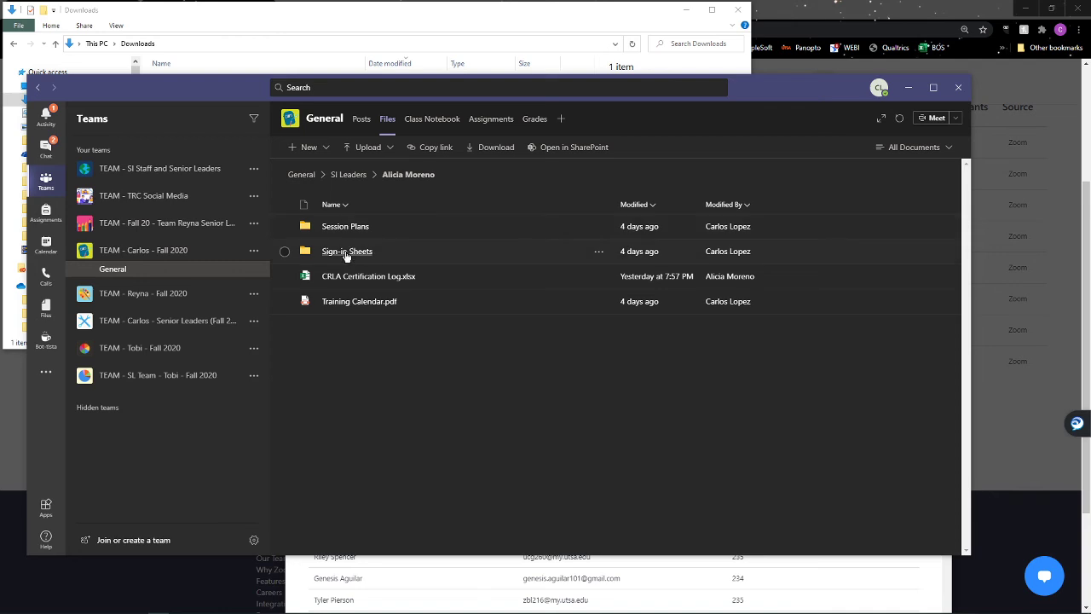
pyautogui.click(347, 253)
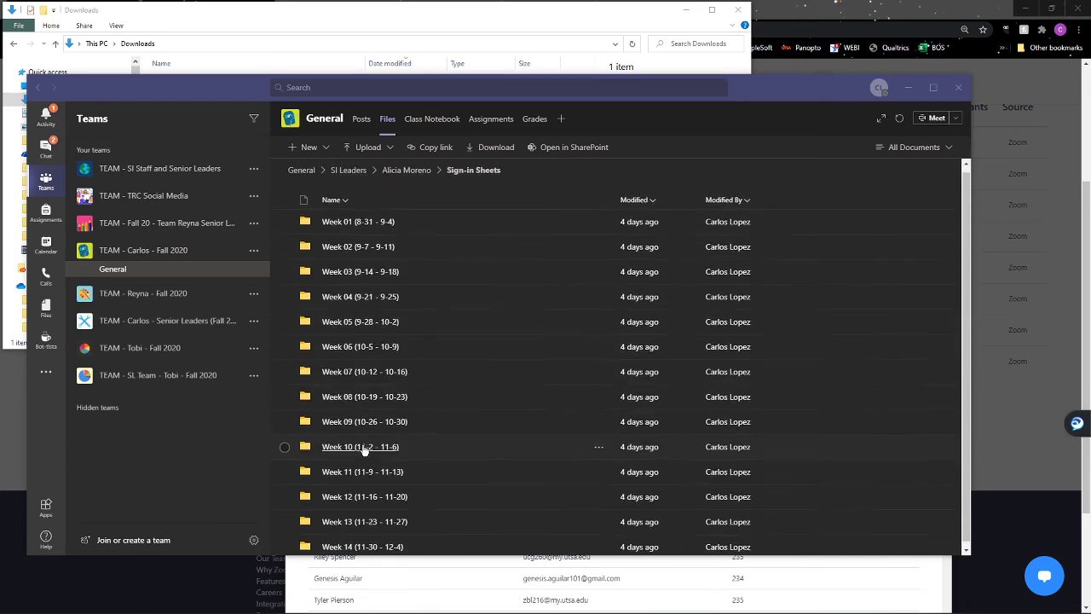
pyautogui.scroll(-1, 364, 446)
pyautogui.scroll(1, 365, 446)
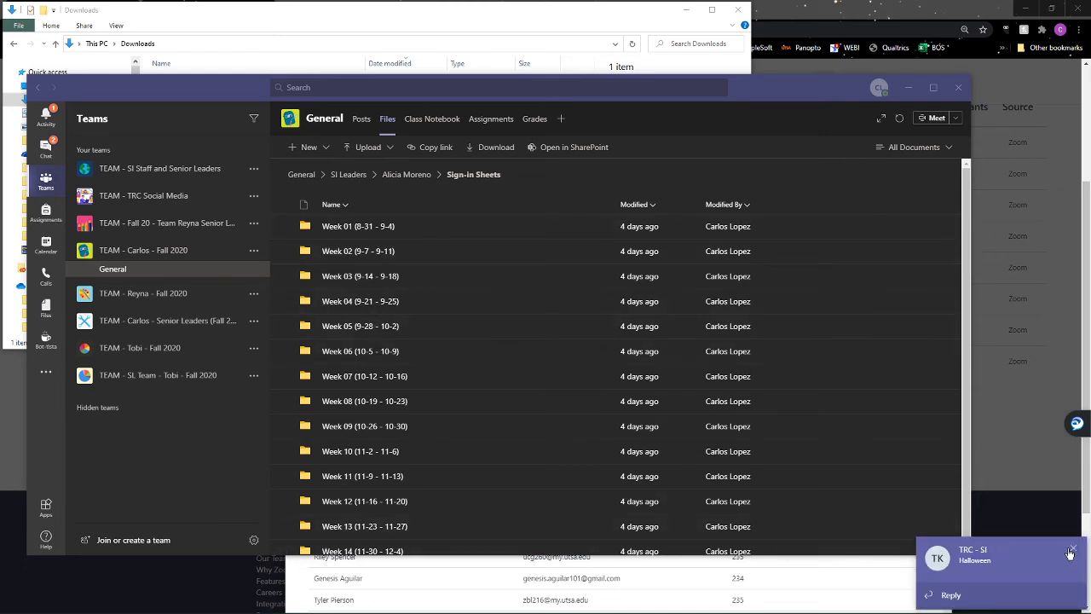
pyautogui.click(1076, 551)
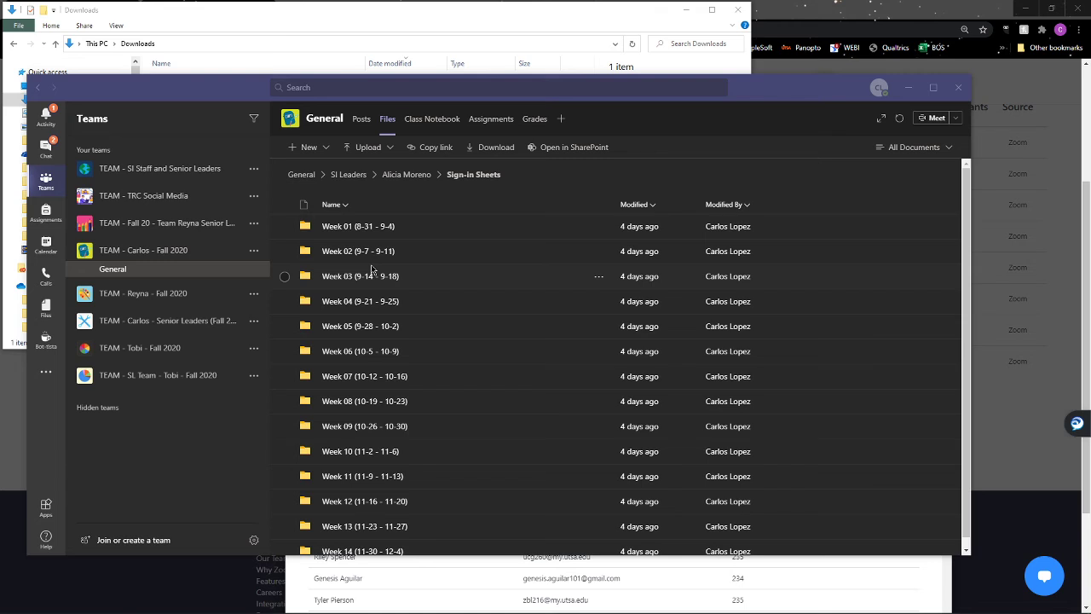
pyautogui.click(295, 17)
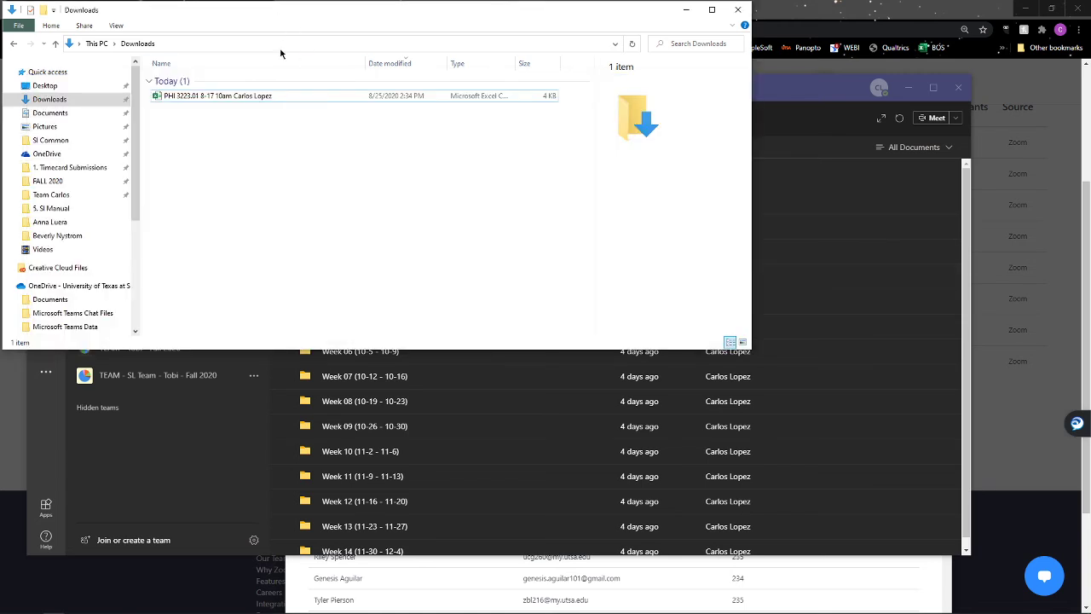
# Open the Week 06 (10-5 - 10-9) folder in Teams with the Downloads report CSV selected.
pyautogui.click(205, 100)
pyautogui.moveTo(805, 95); pyautogui.dragTo(814, 140)
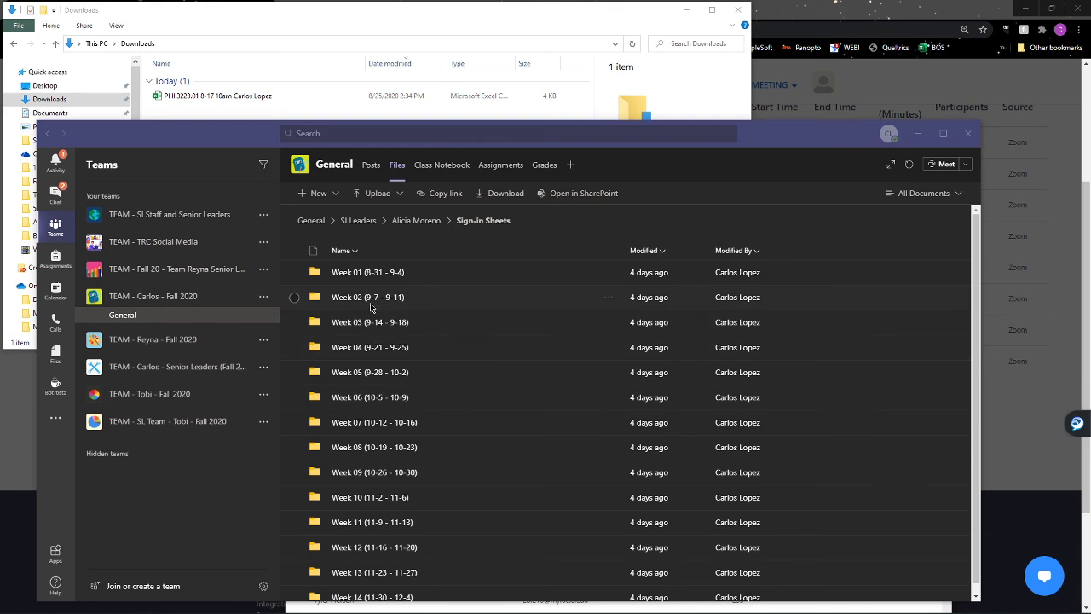
pyautogui.click(397, 399)
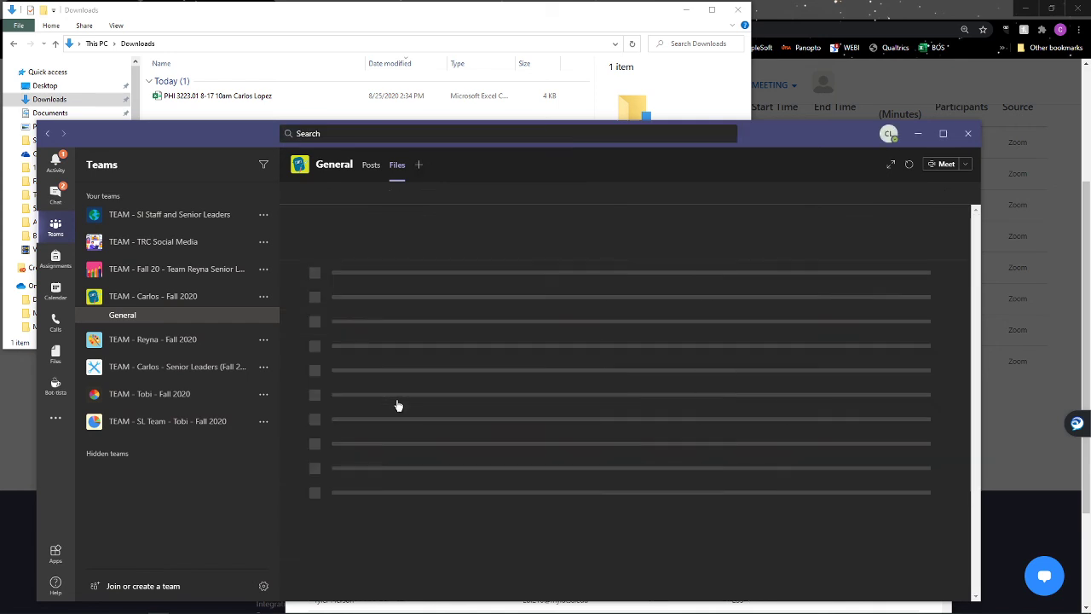
pyautogui.click(218, 100)
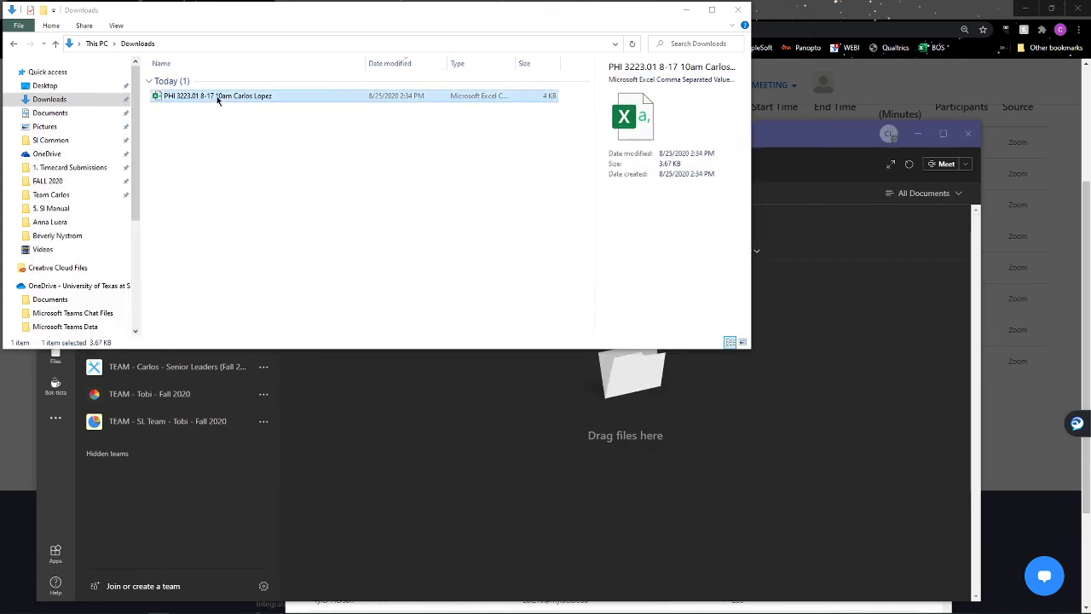
# Upload the PHI 3223.01 8-17 10am participant CSV into Week 06 and dismiss the chat notification.
pyautogui.moveTo(408, 375); pyautogui.dragTo(446, 448)
pyautogui.click(805, 448)
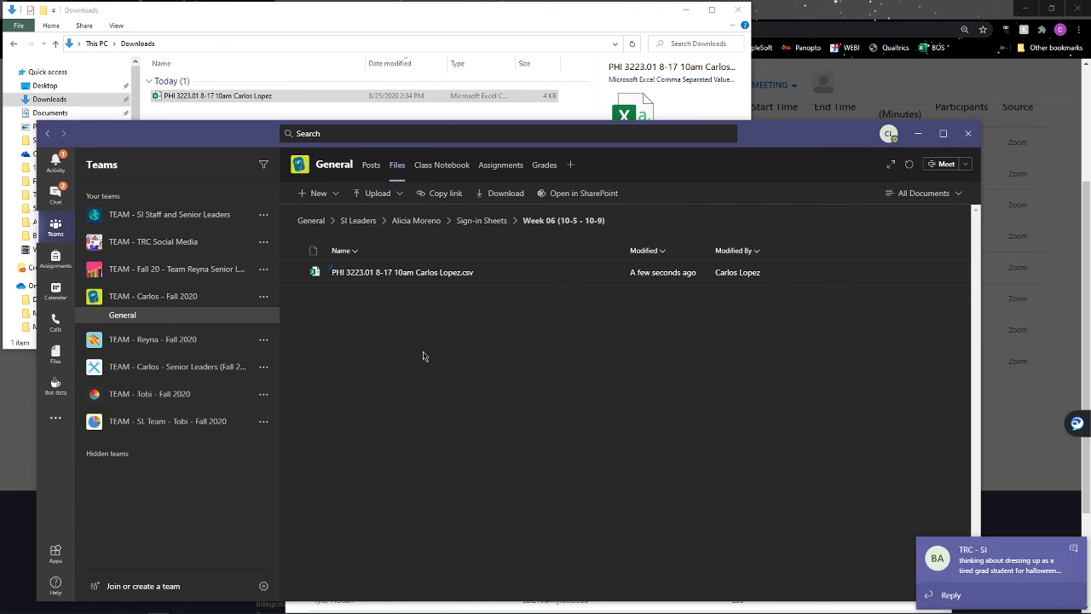
pyautogui.click(1075, 552)
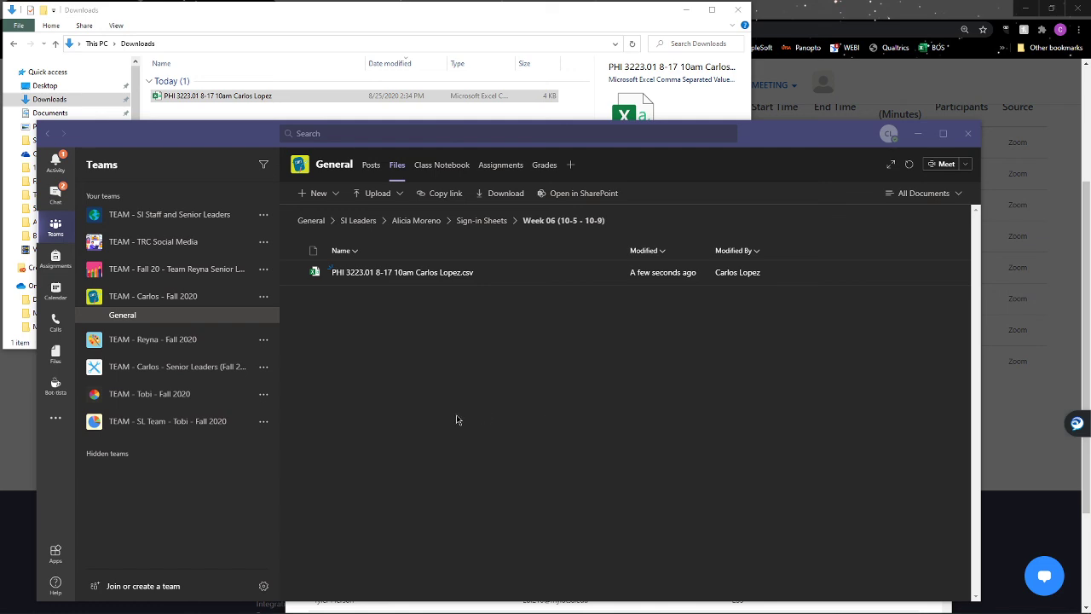